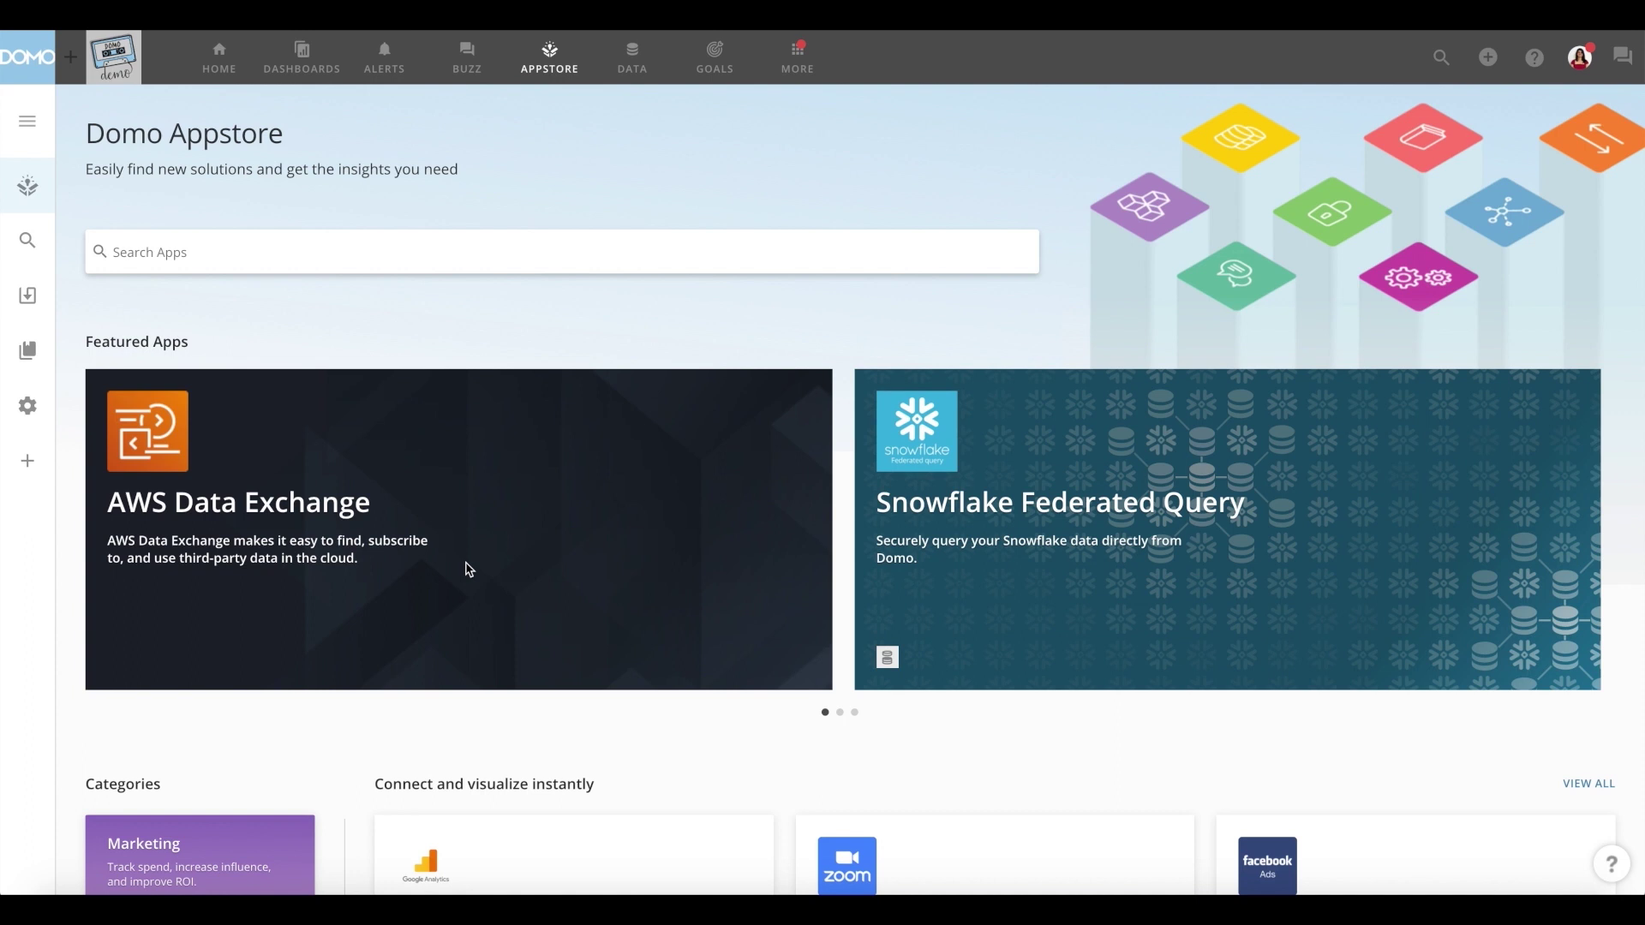
Open the AWS Data Exchange data catalogue in Domo
click(420, 574)
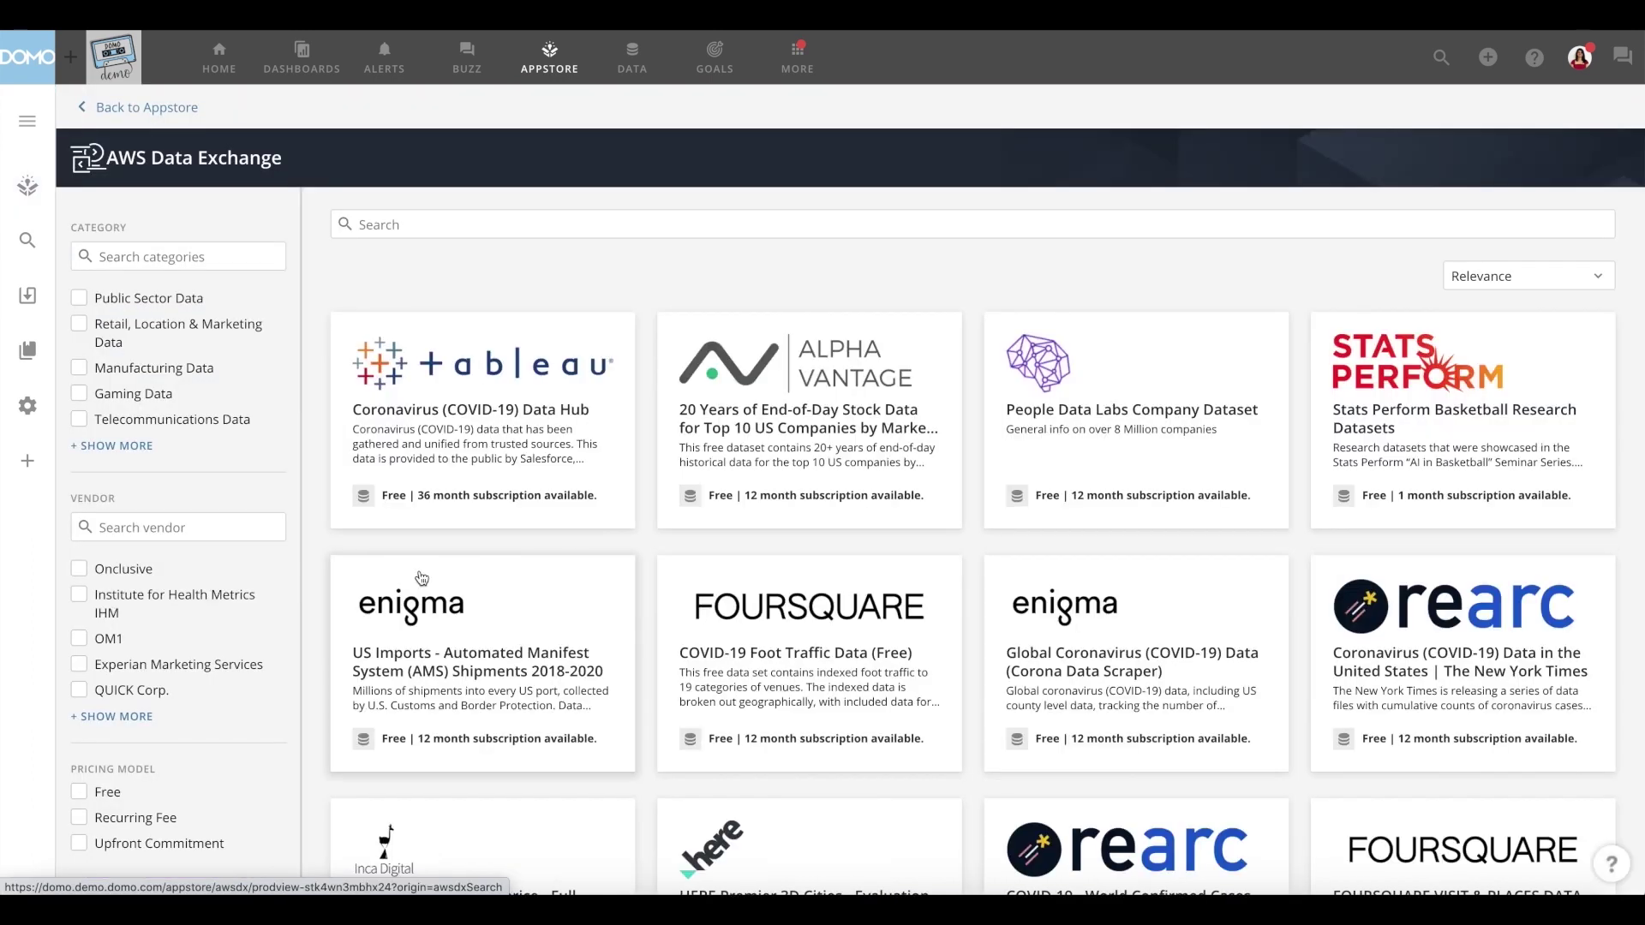
scroll(942, 569, down, 5)
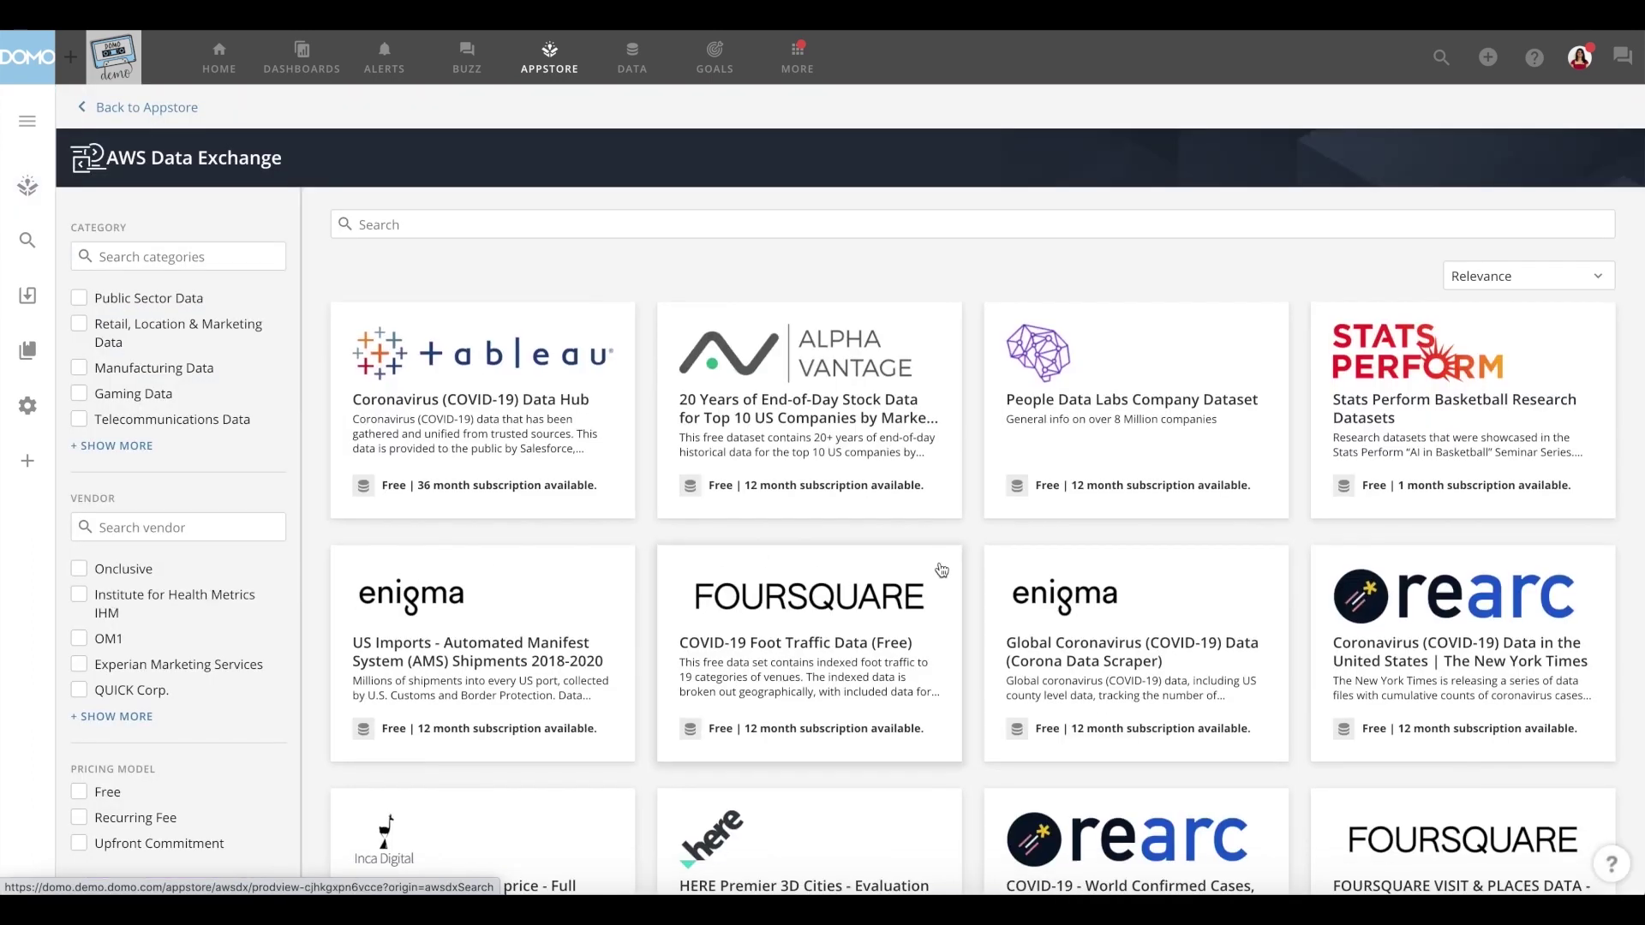
scroll(940, 565, down, 10)
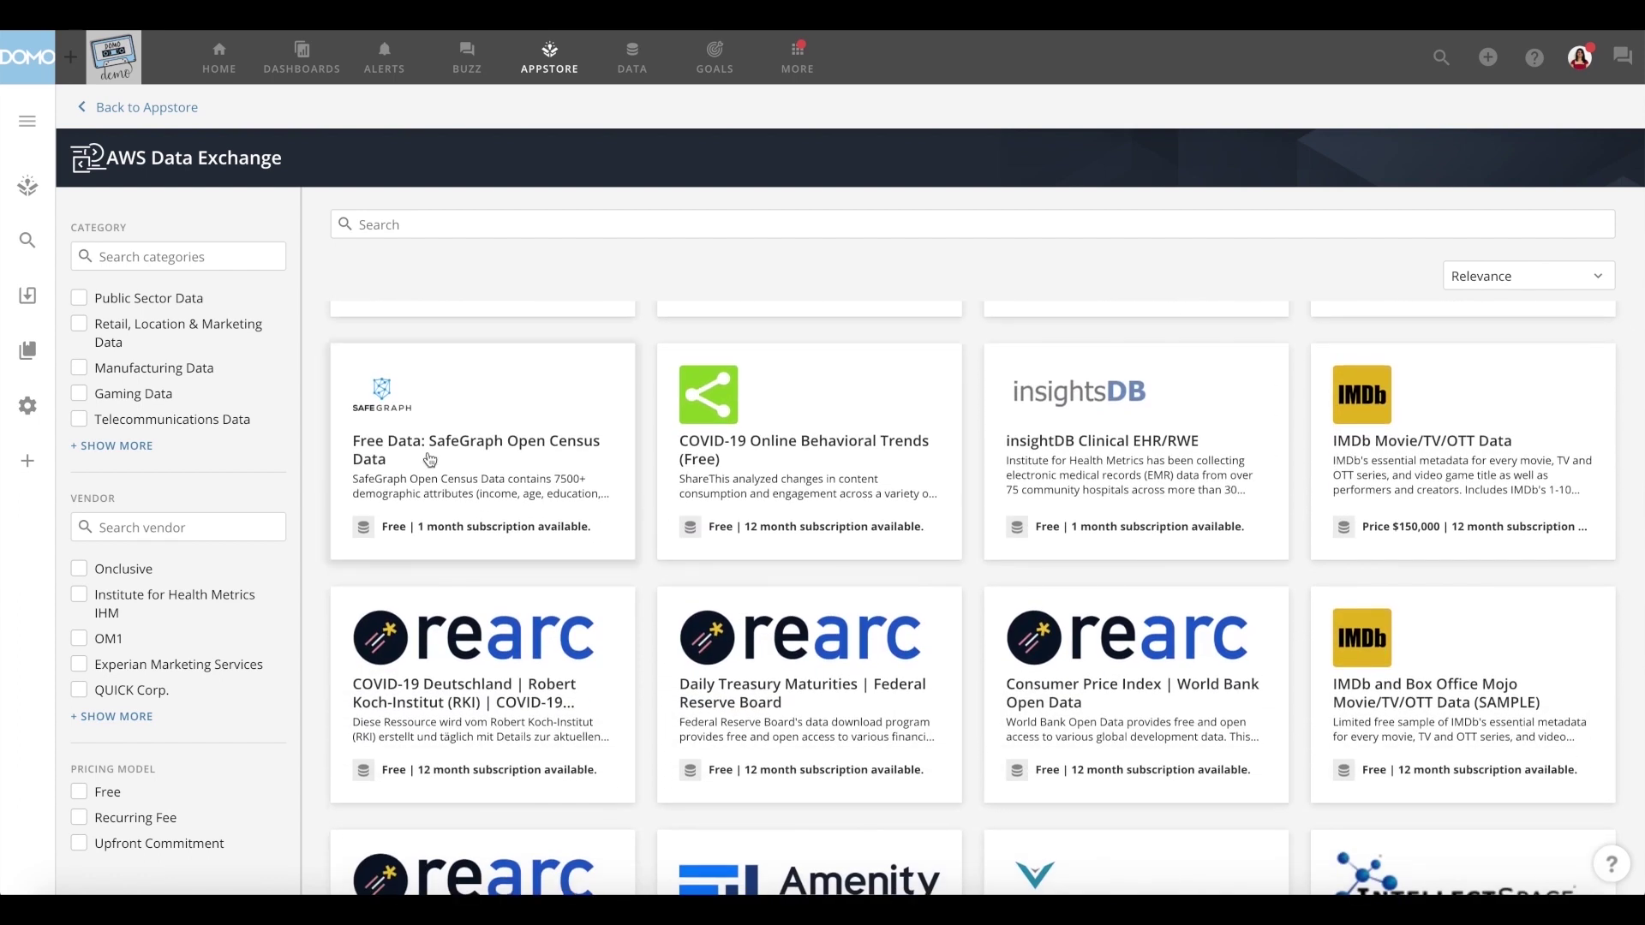
Filter the catalogue to the Data Products category and search for 'safegraph'
click(143, 446)
click(88, 524)
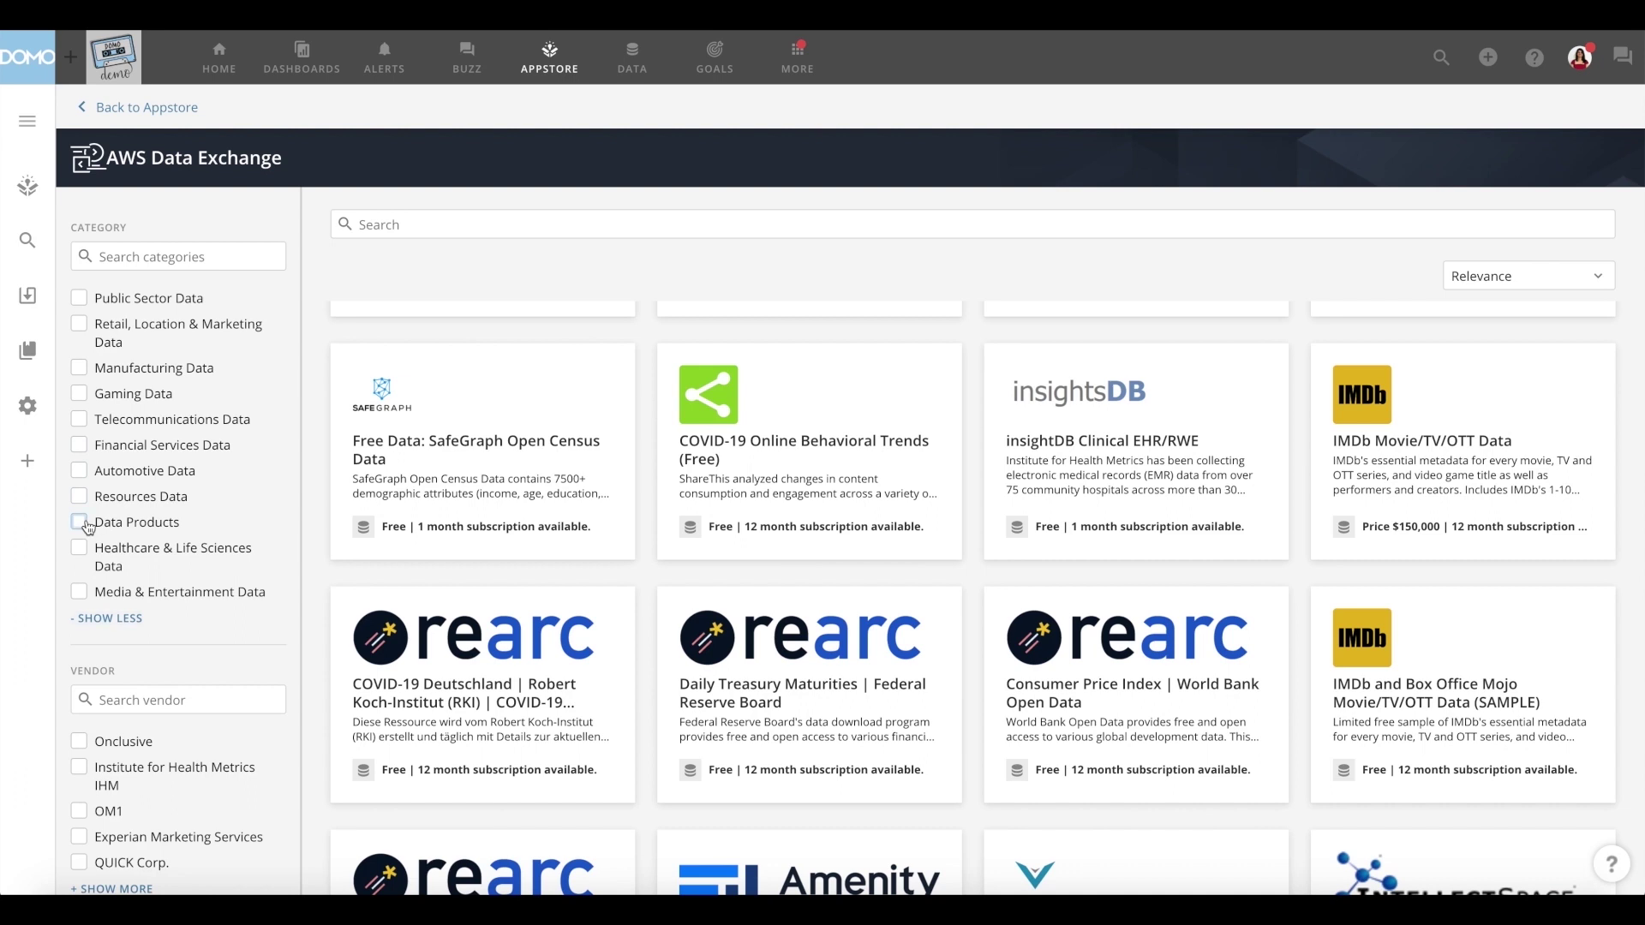
scroll(181, 669, down, 2)
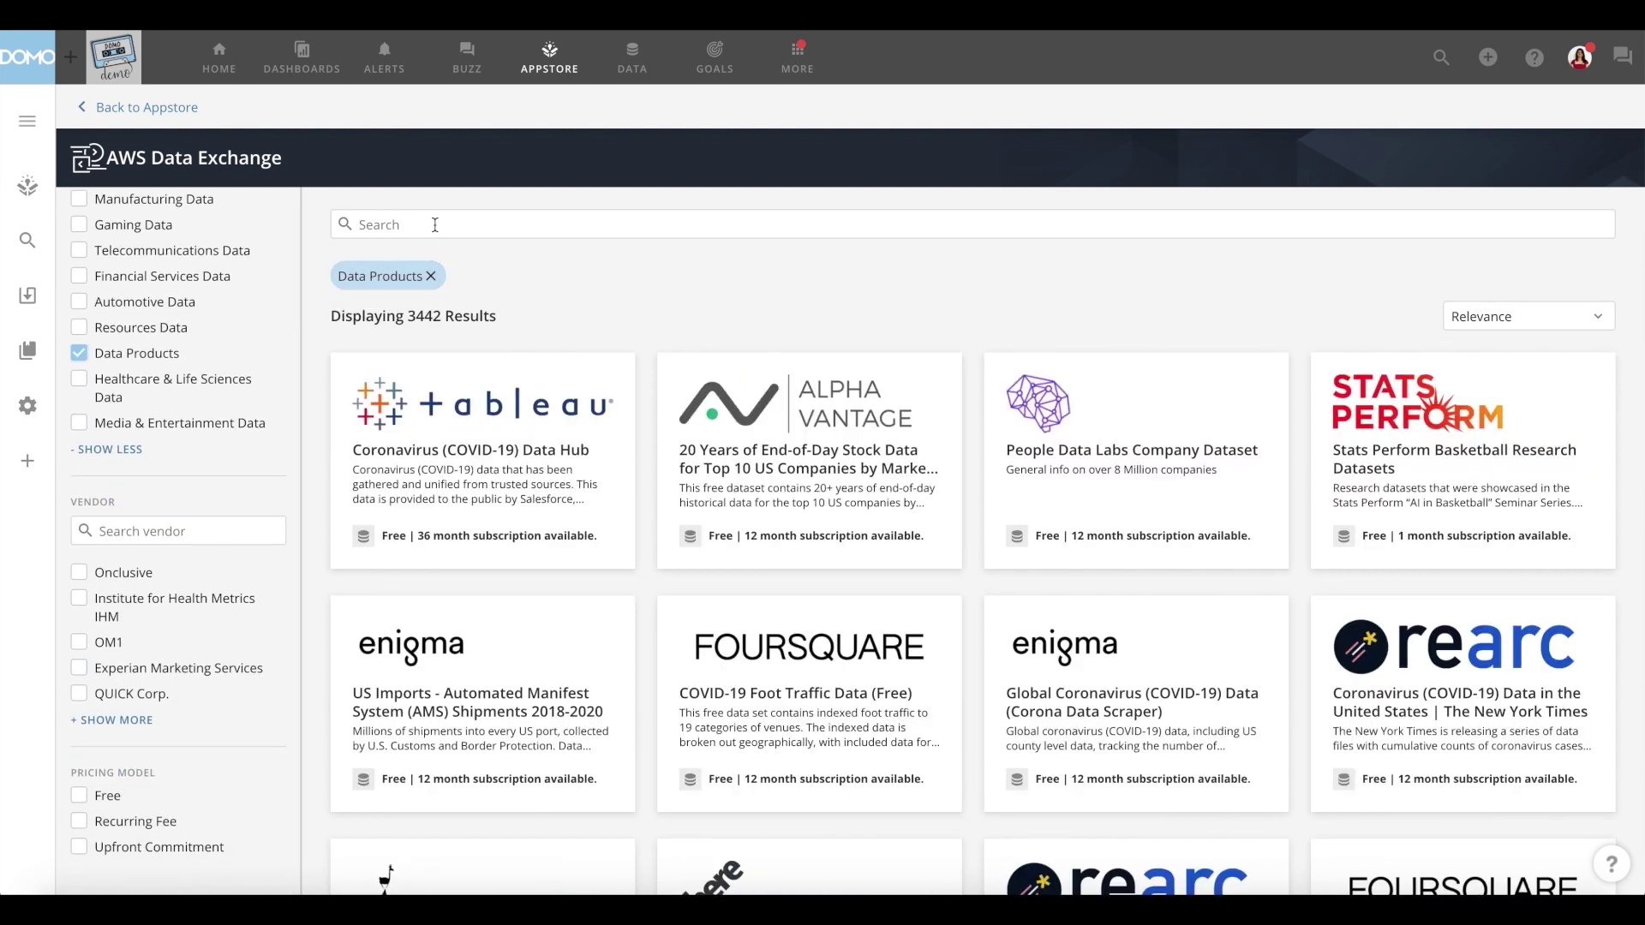
click(435, 224)
text(sa)
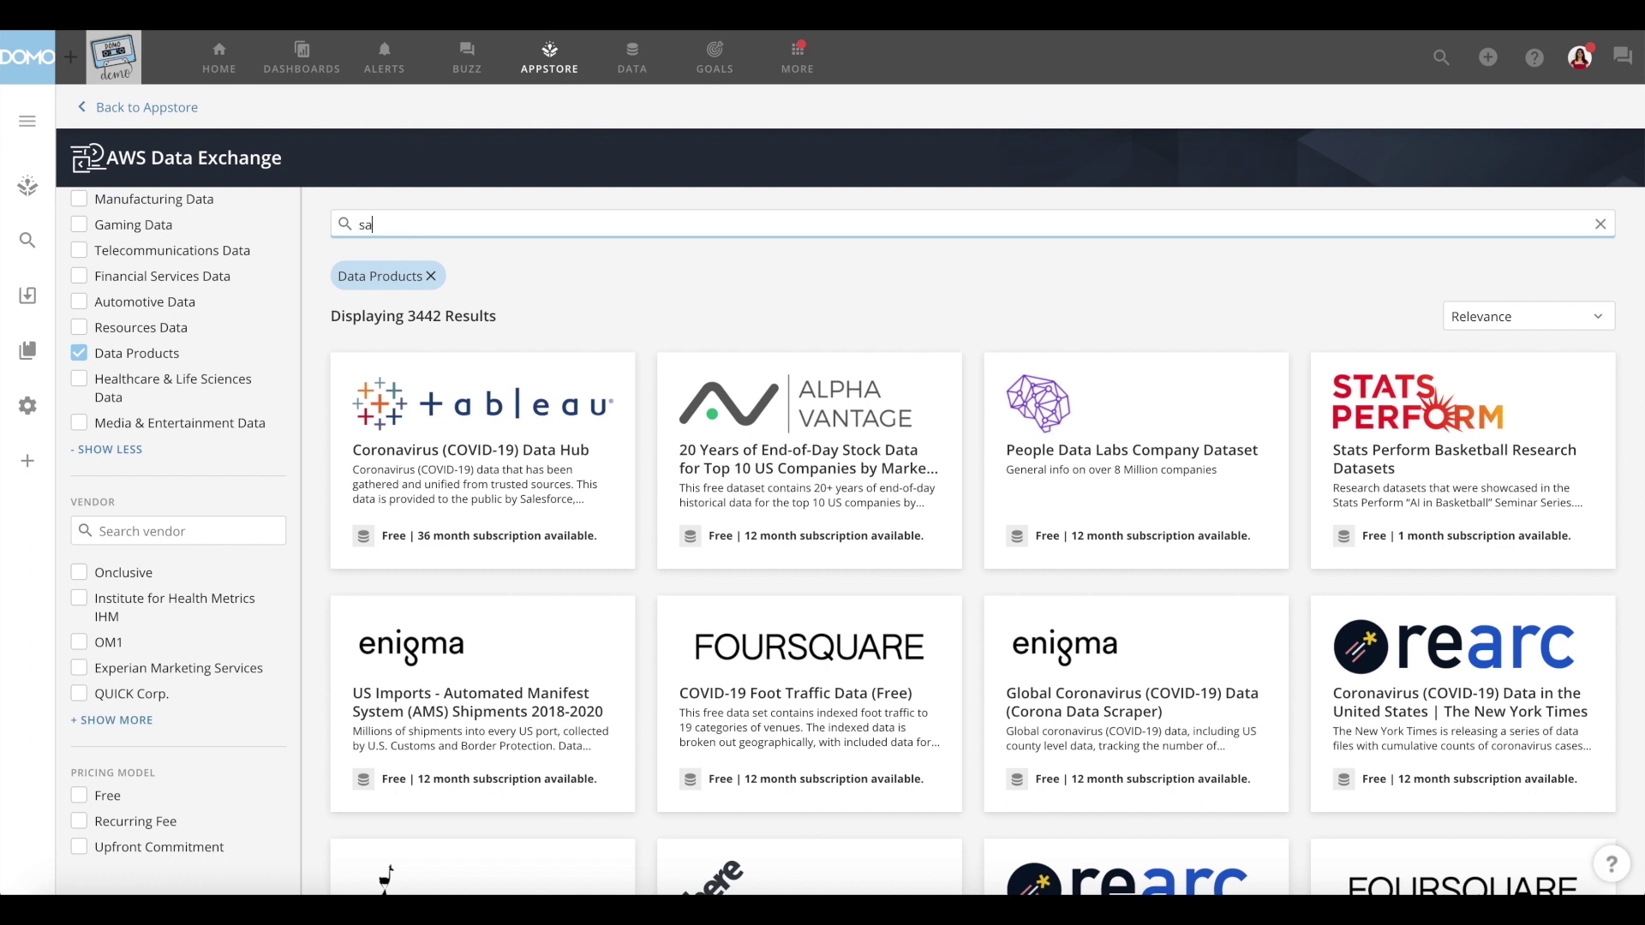
text(fegraph)
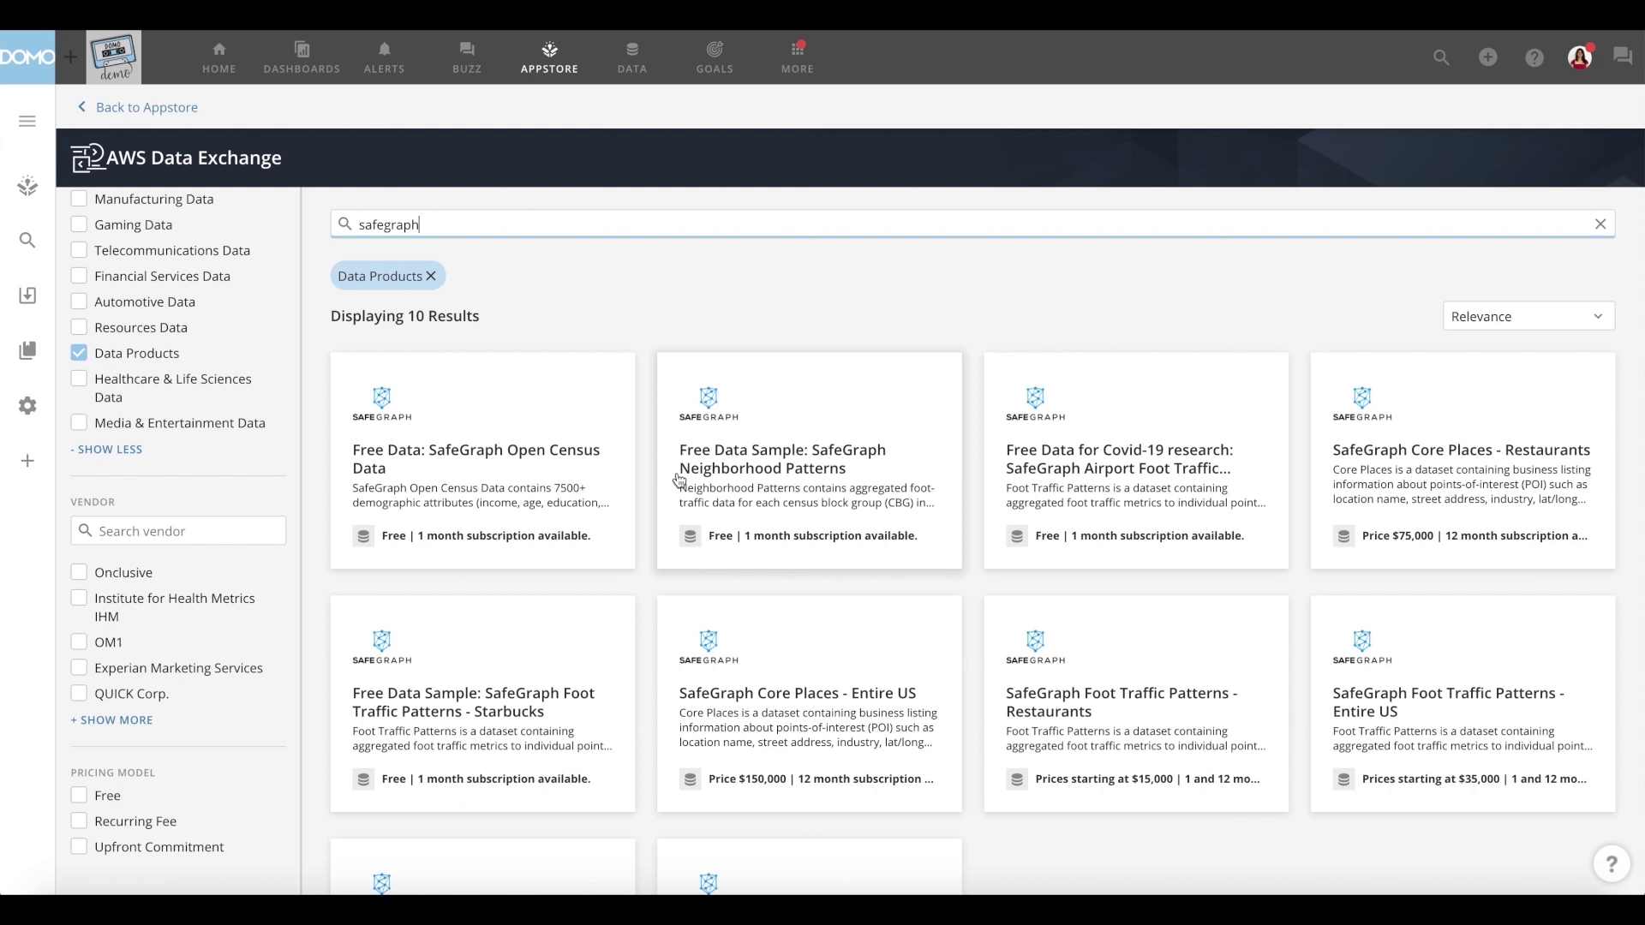
scroll(711, 517, down, 2)
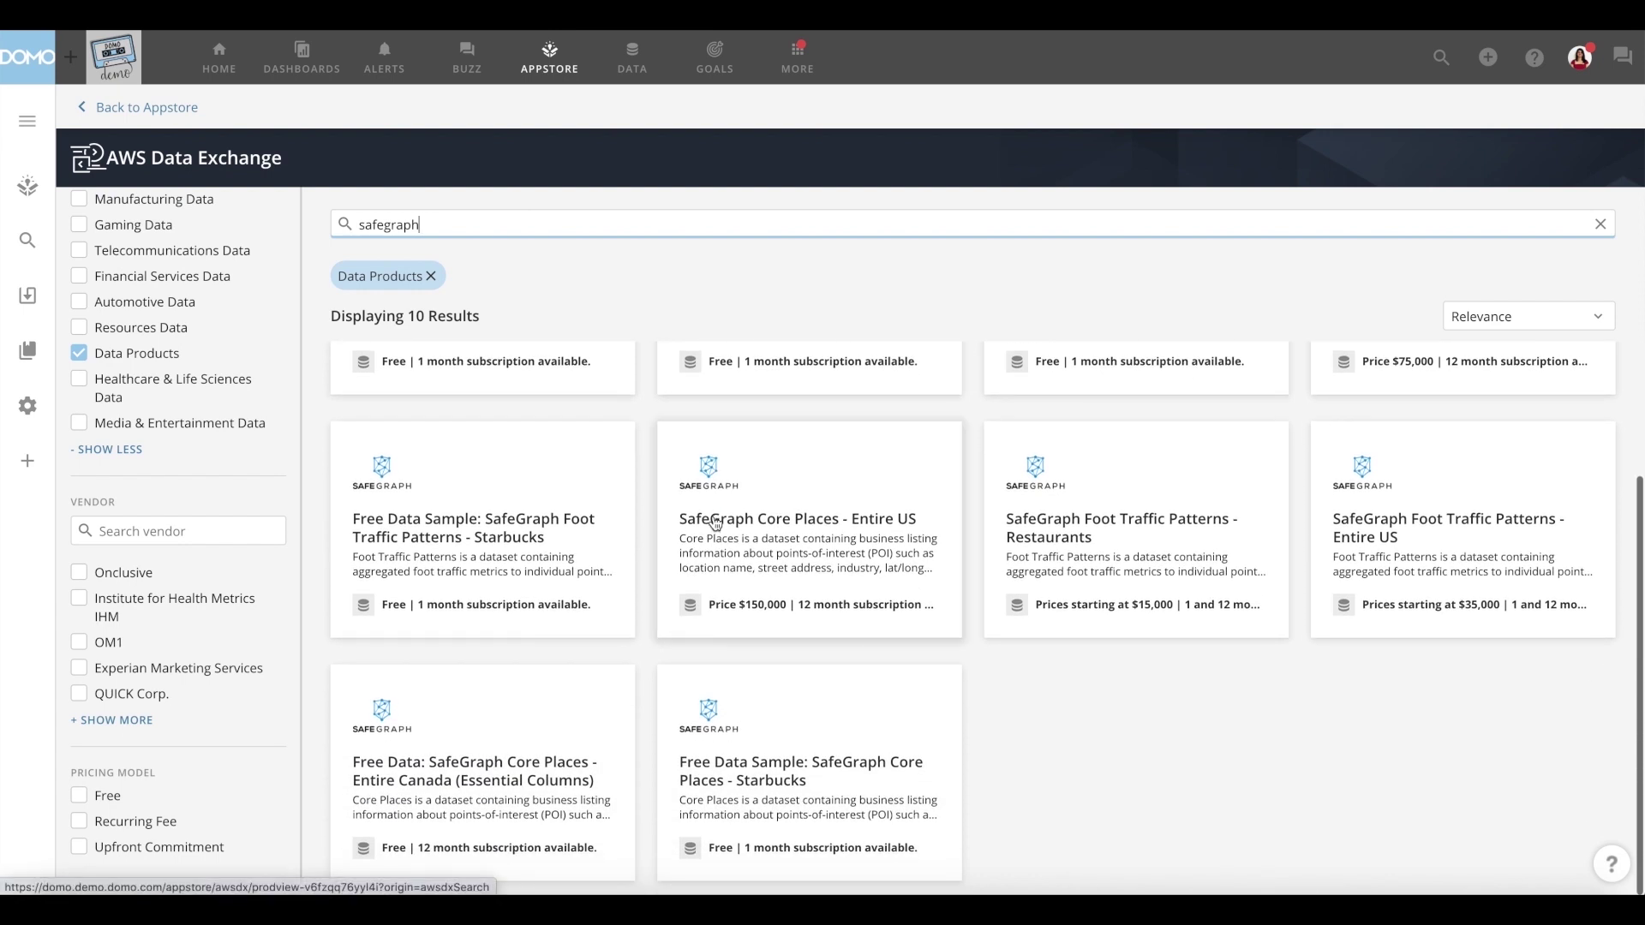
Read the SafeGraph Core Places - Entire US overview, then begin its Subscribe via AWS request
click(822, 502)
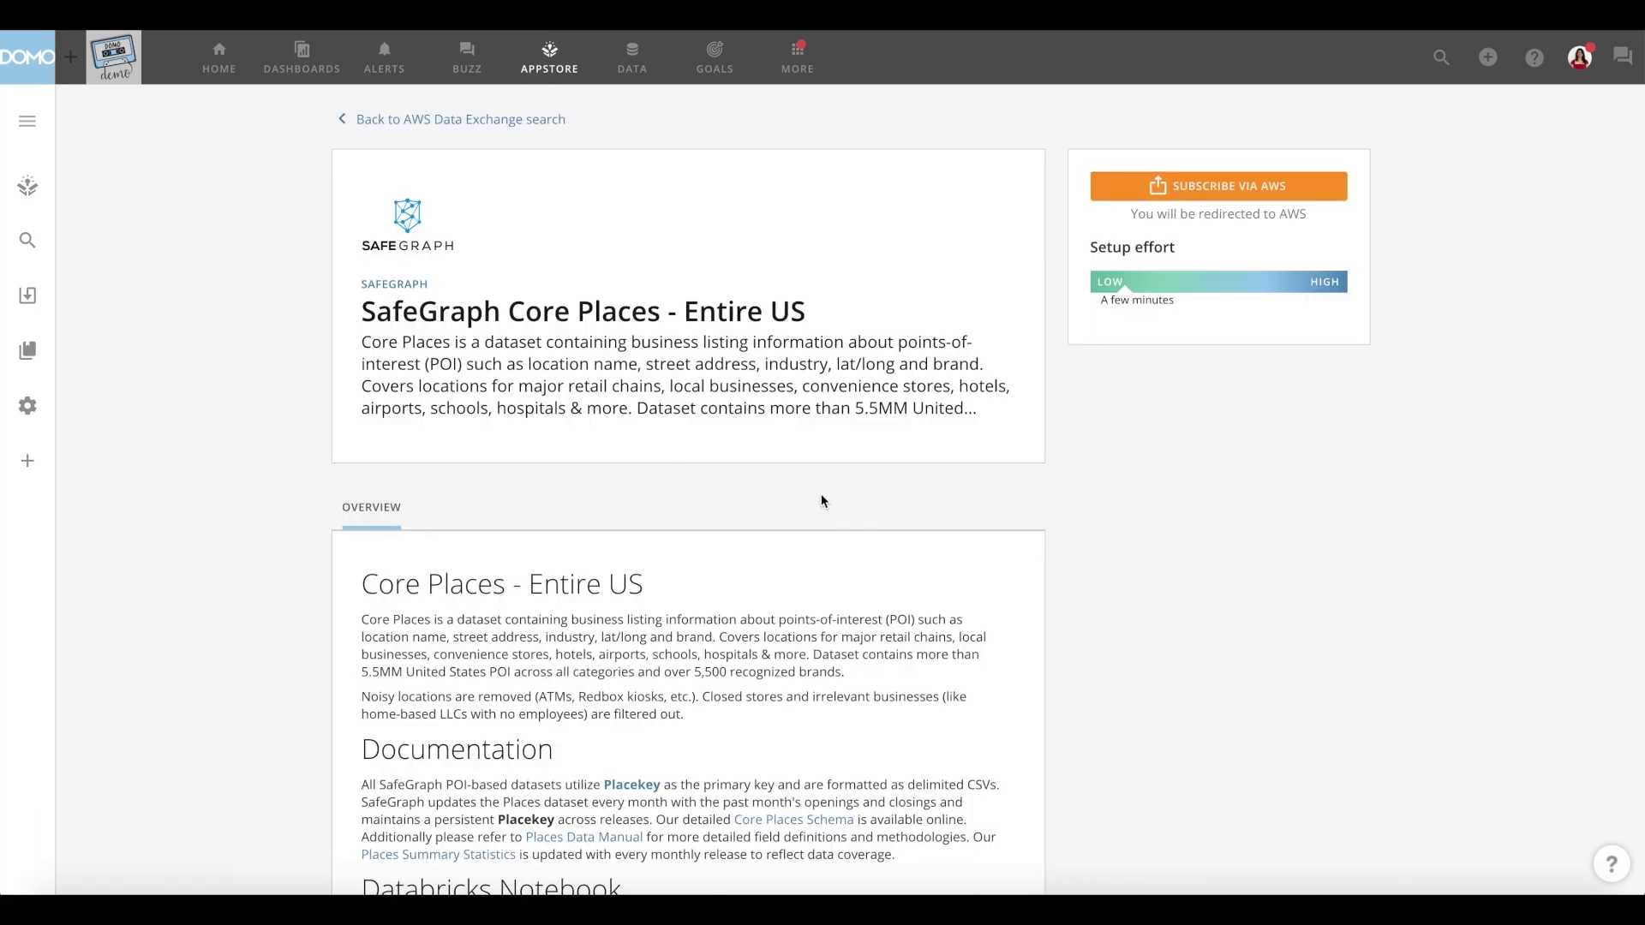
scroll(820, 500, down, 3)
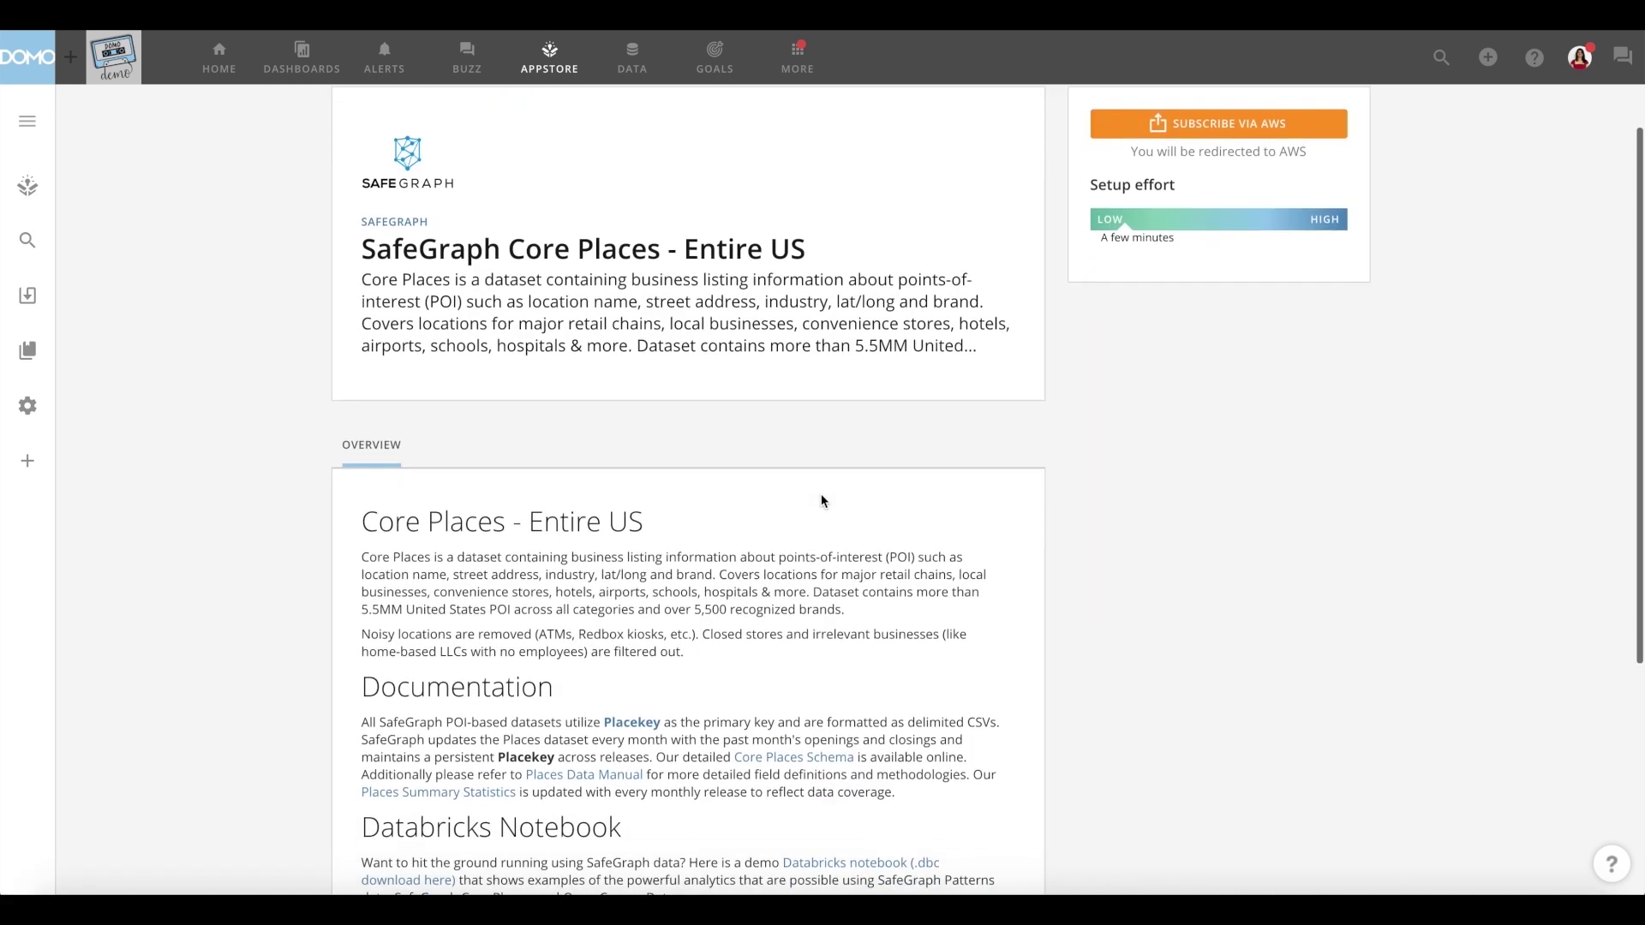
scroll(820, 500, down, 2)
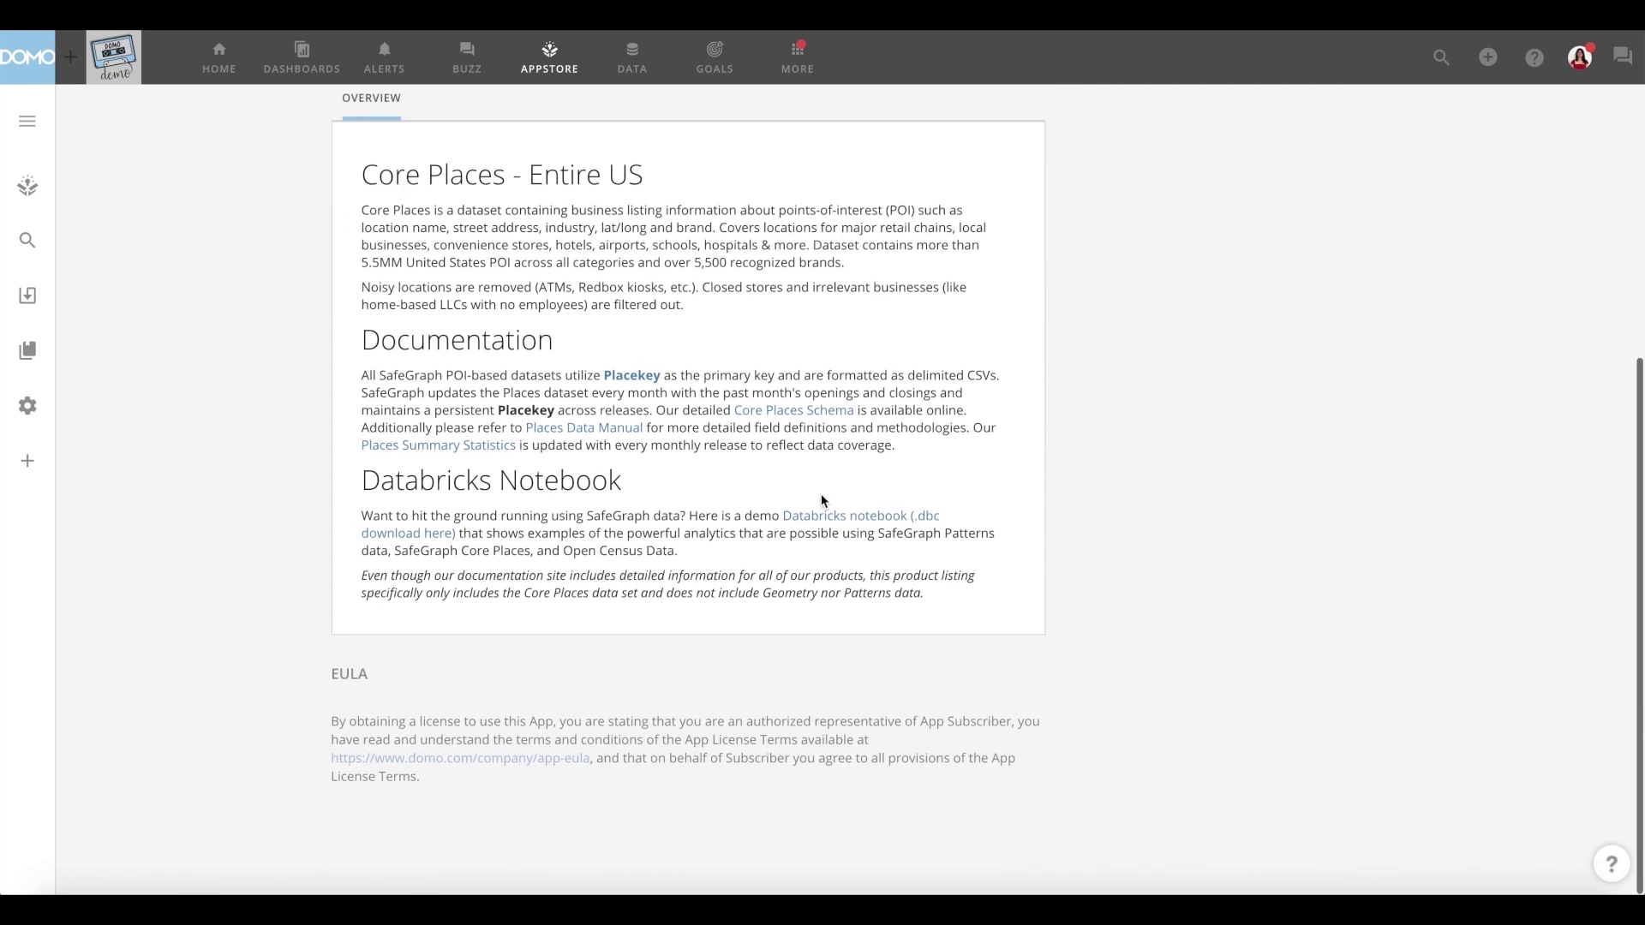
scroll(821, 500, up, 4)
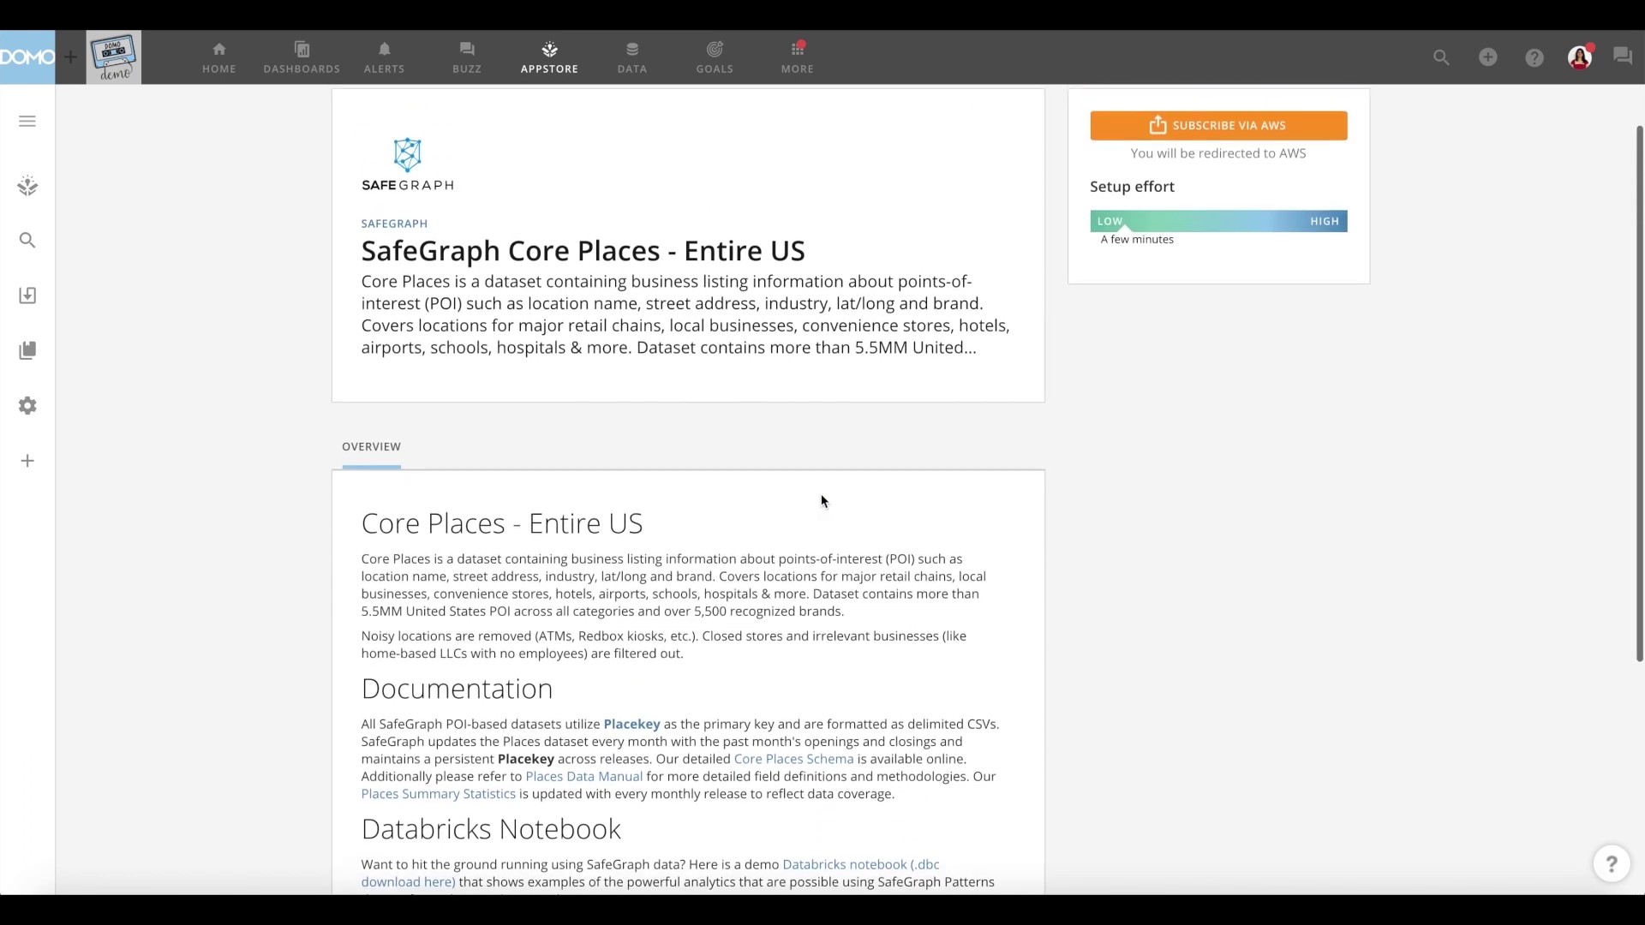
scroll(821, 500, up, 1)
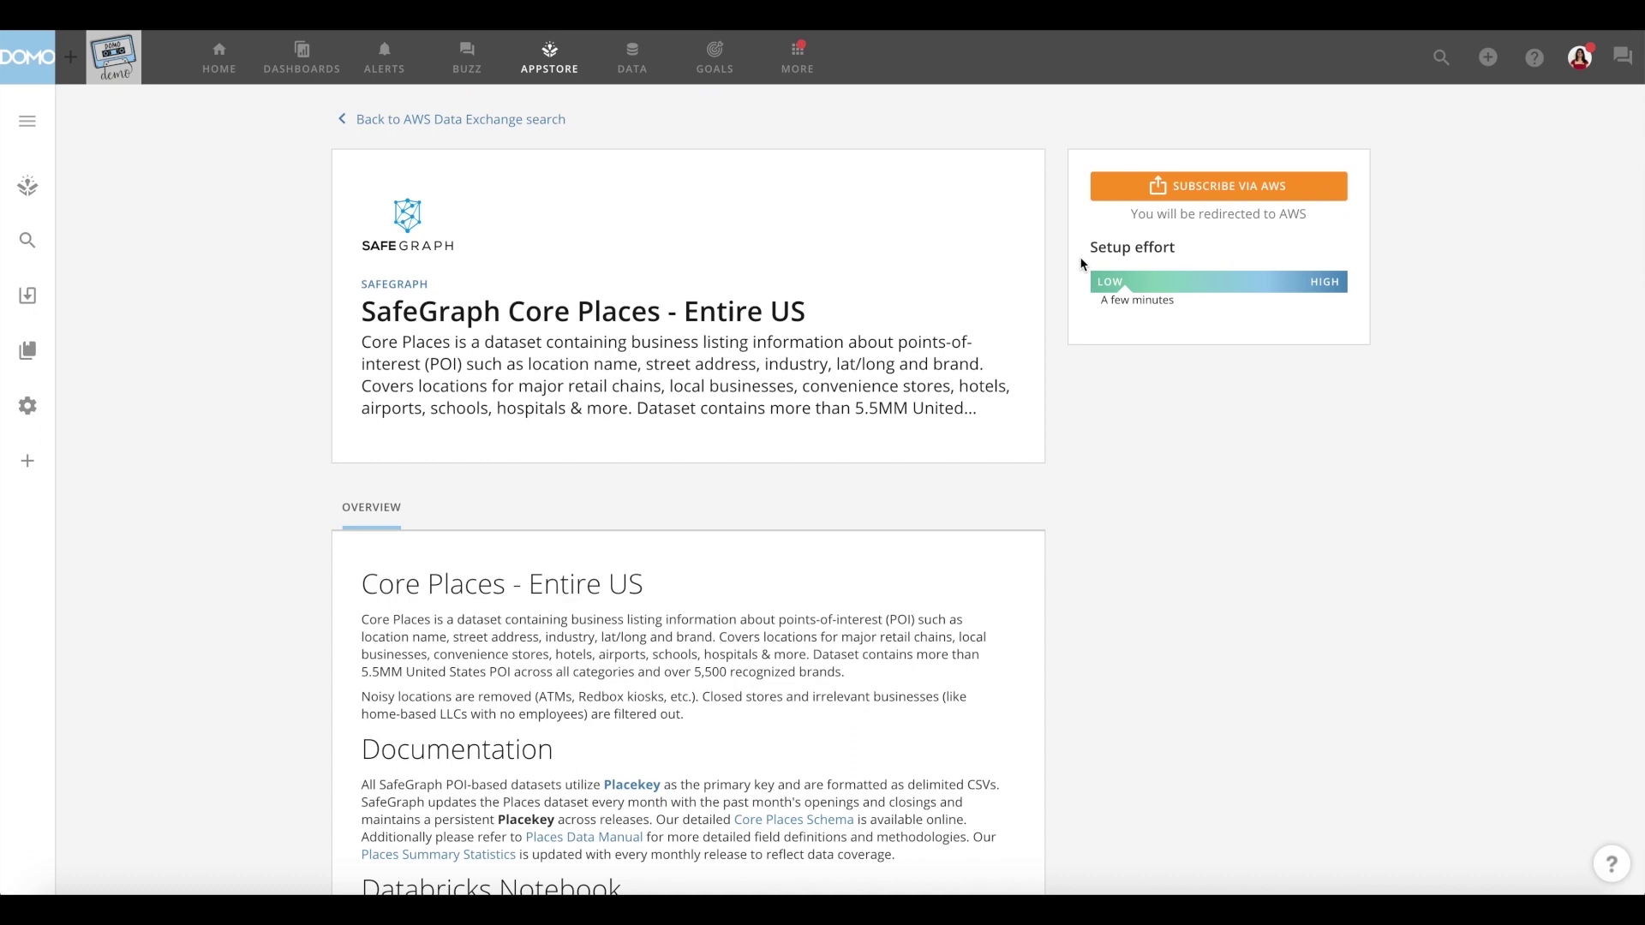
click(1298, 191)
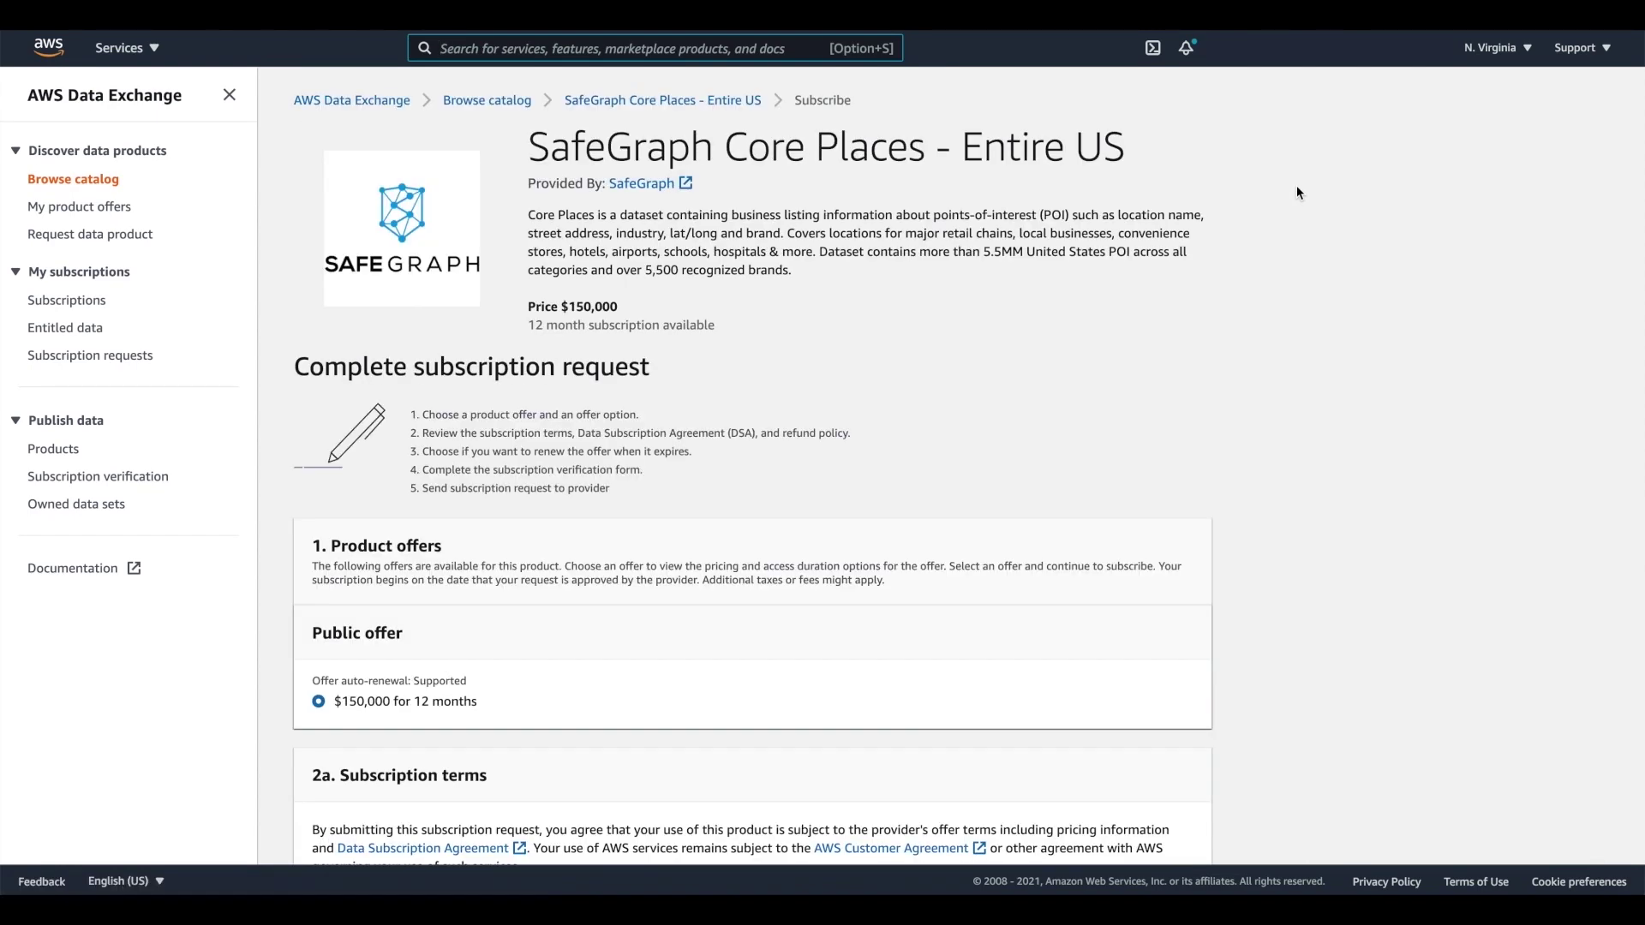
Review the subscription request terms, keep auto-renewal set to Yes, and submit the subscription
scroll(1009, 486, down, 3)
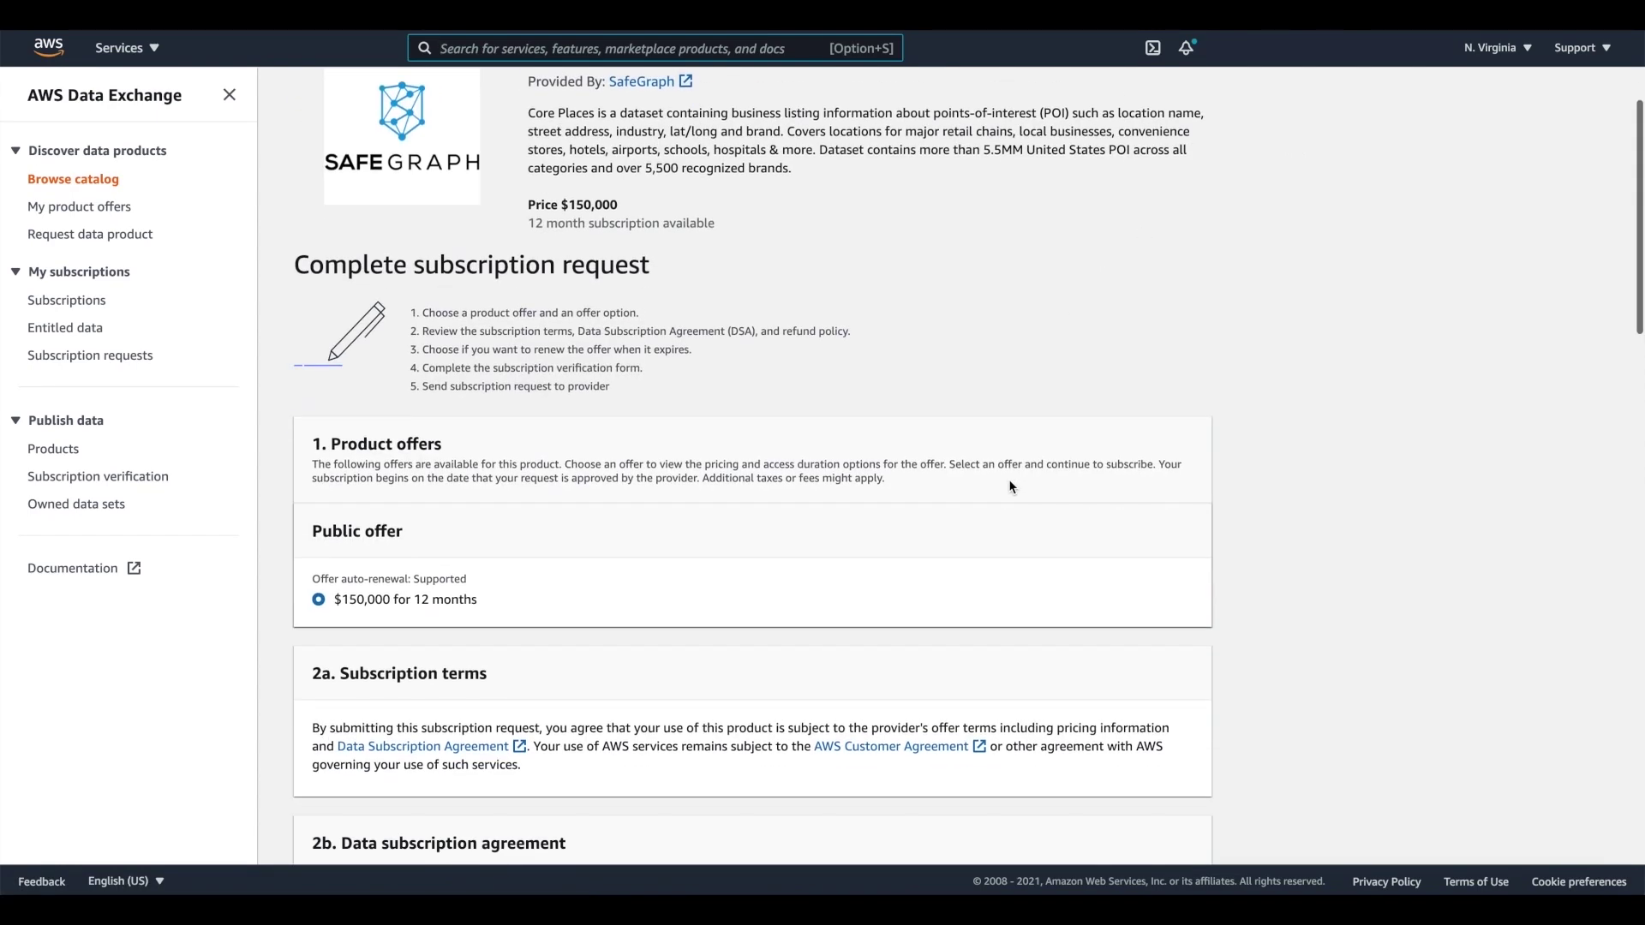
scroll(1009, 487, down, 4)
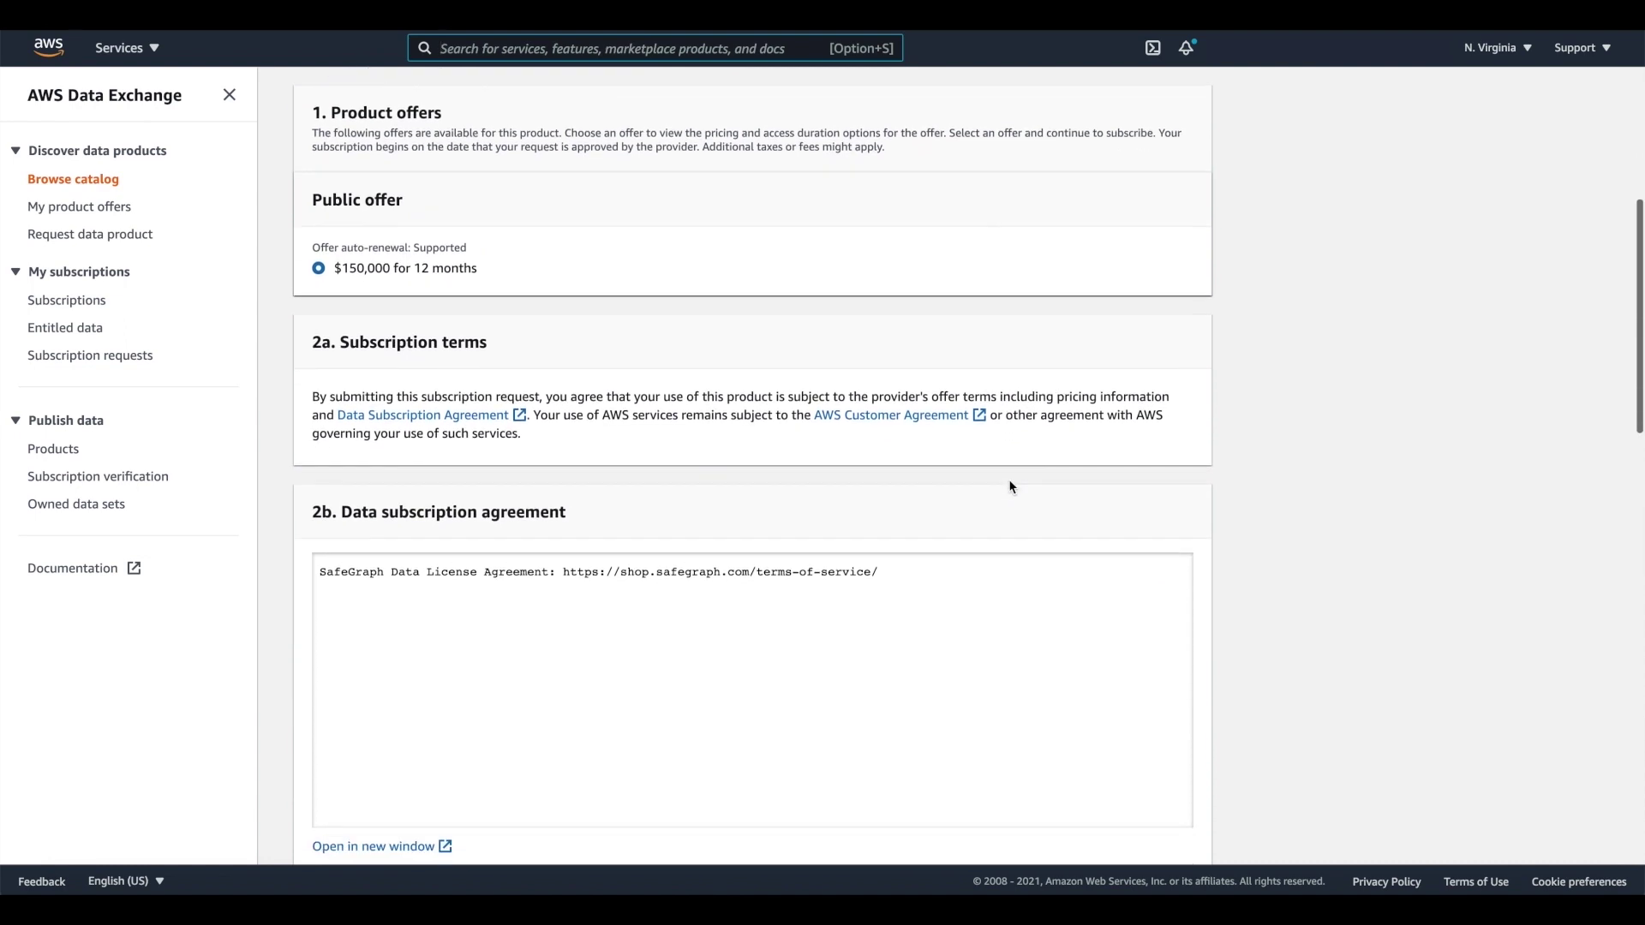
scroll(1010, 486, down, 3)
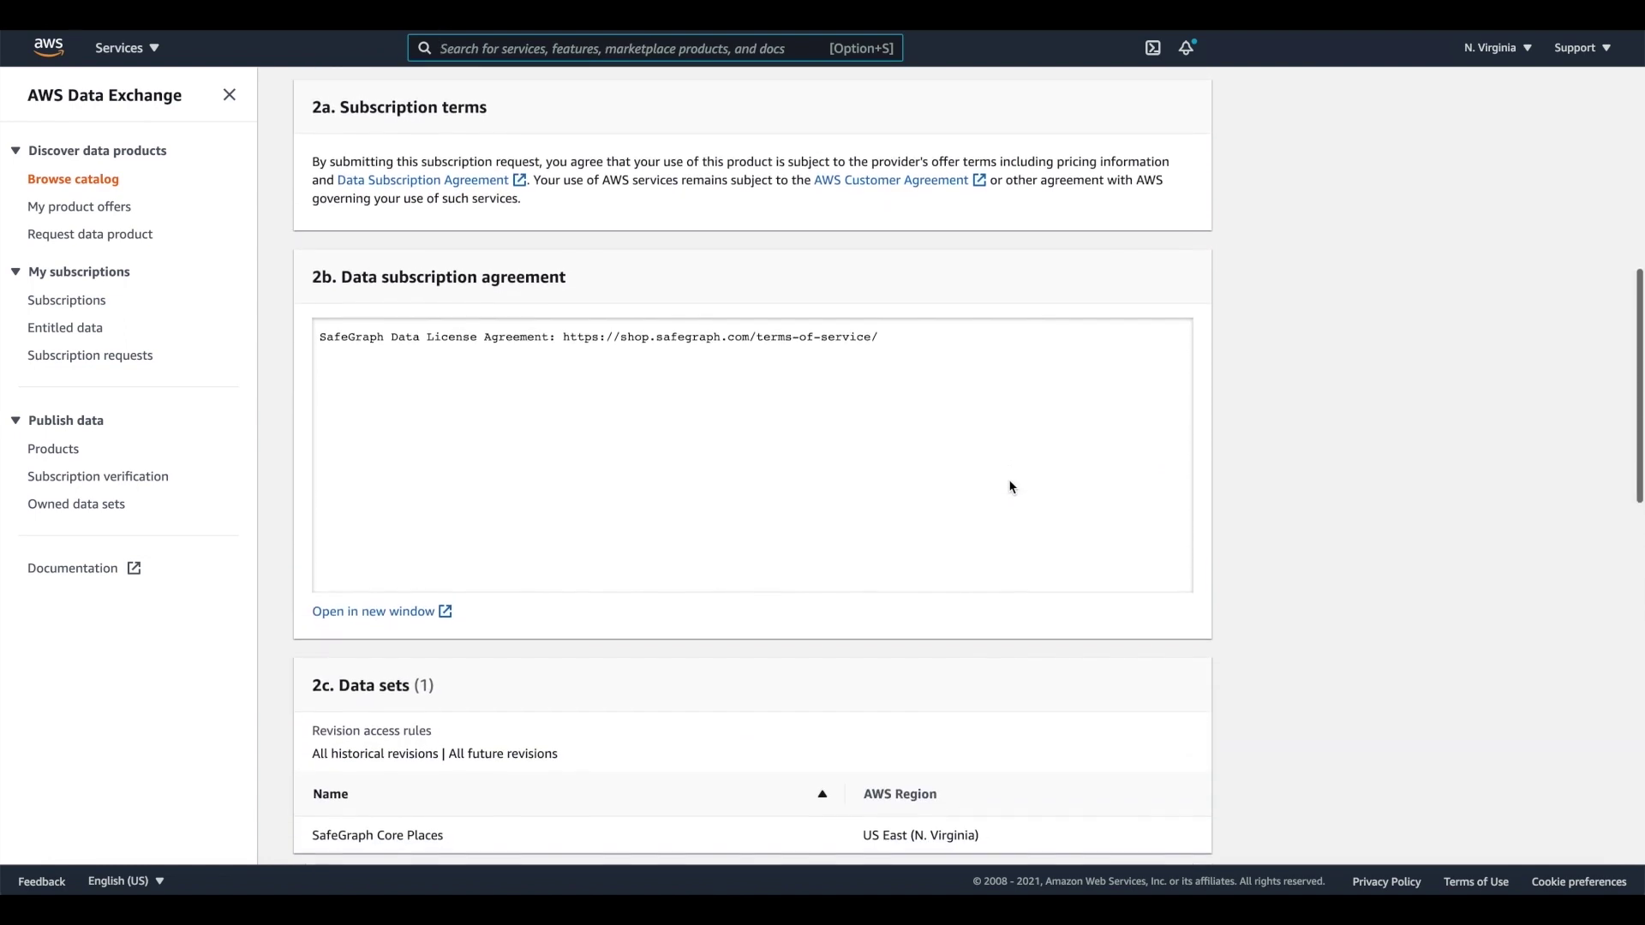
scroll(1009, 487, down, 3)
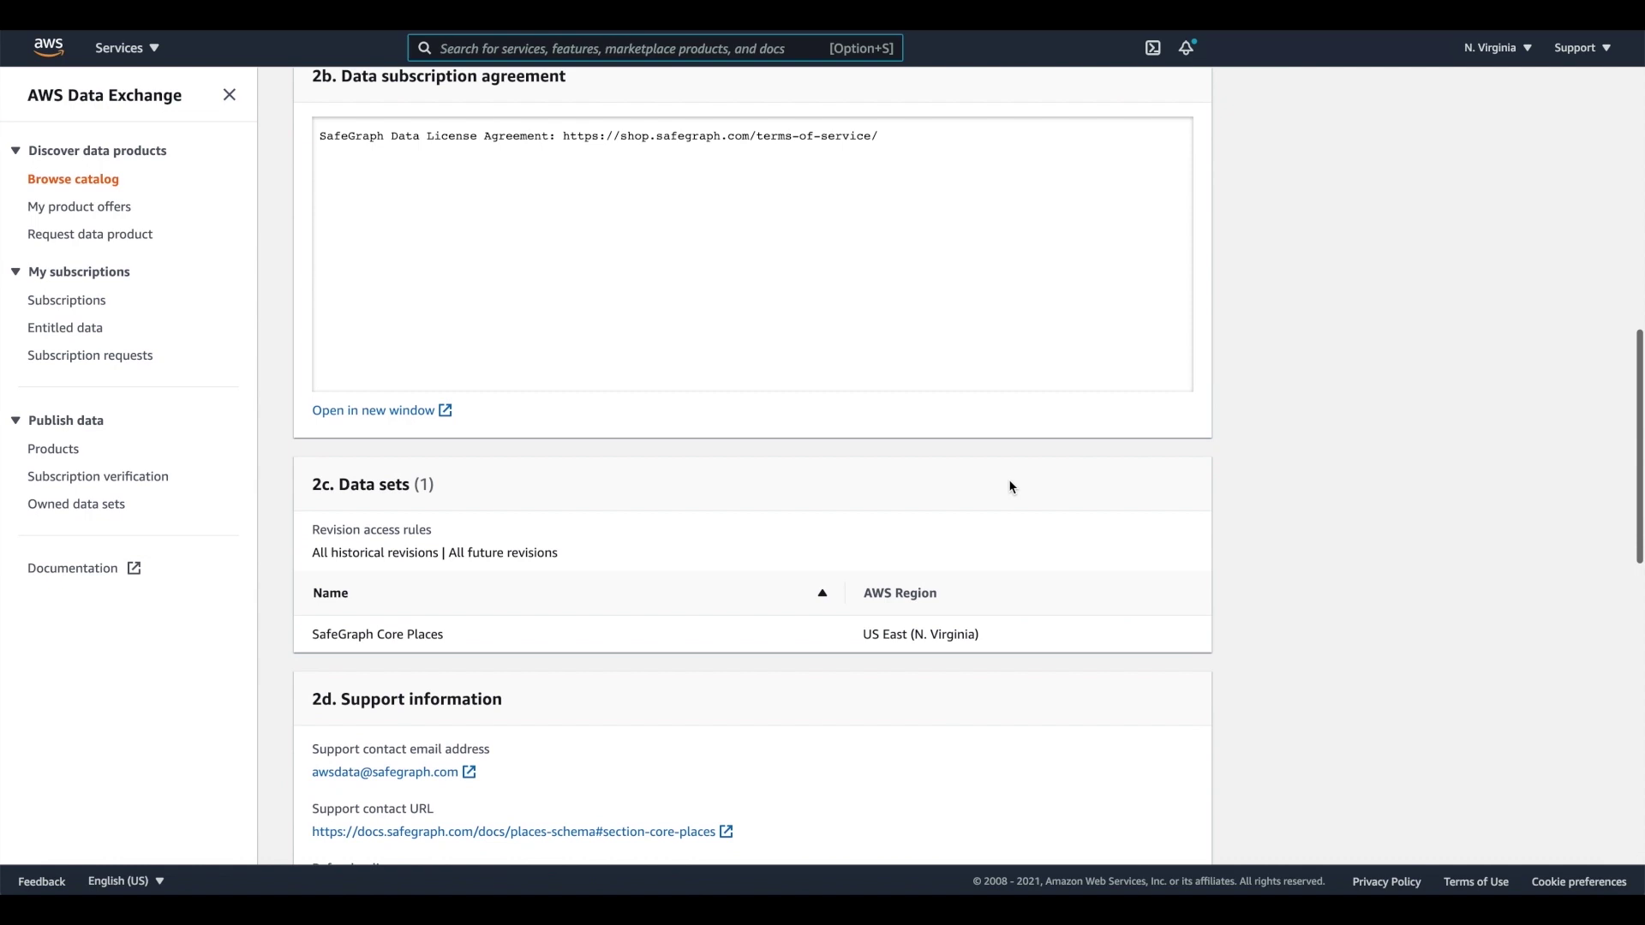
scroll(1009, 481, down, 1)
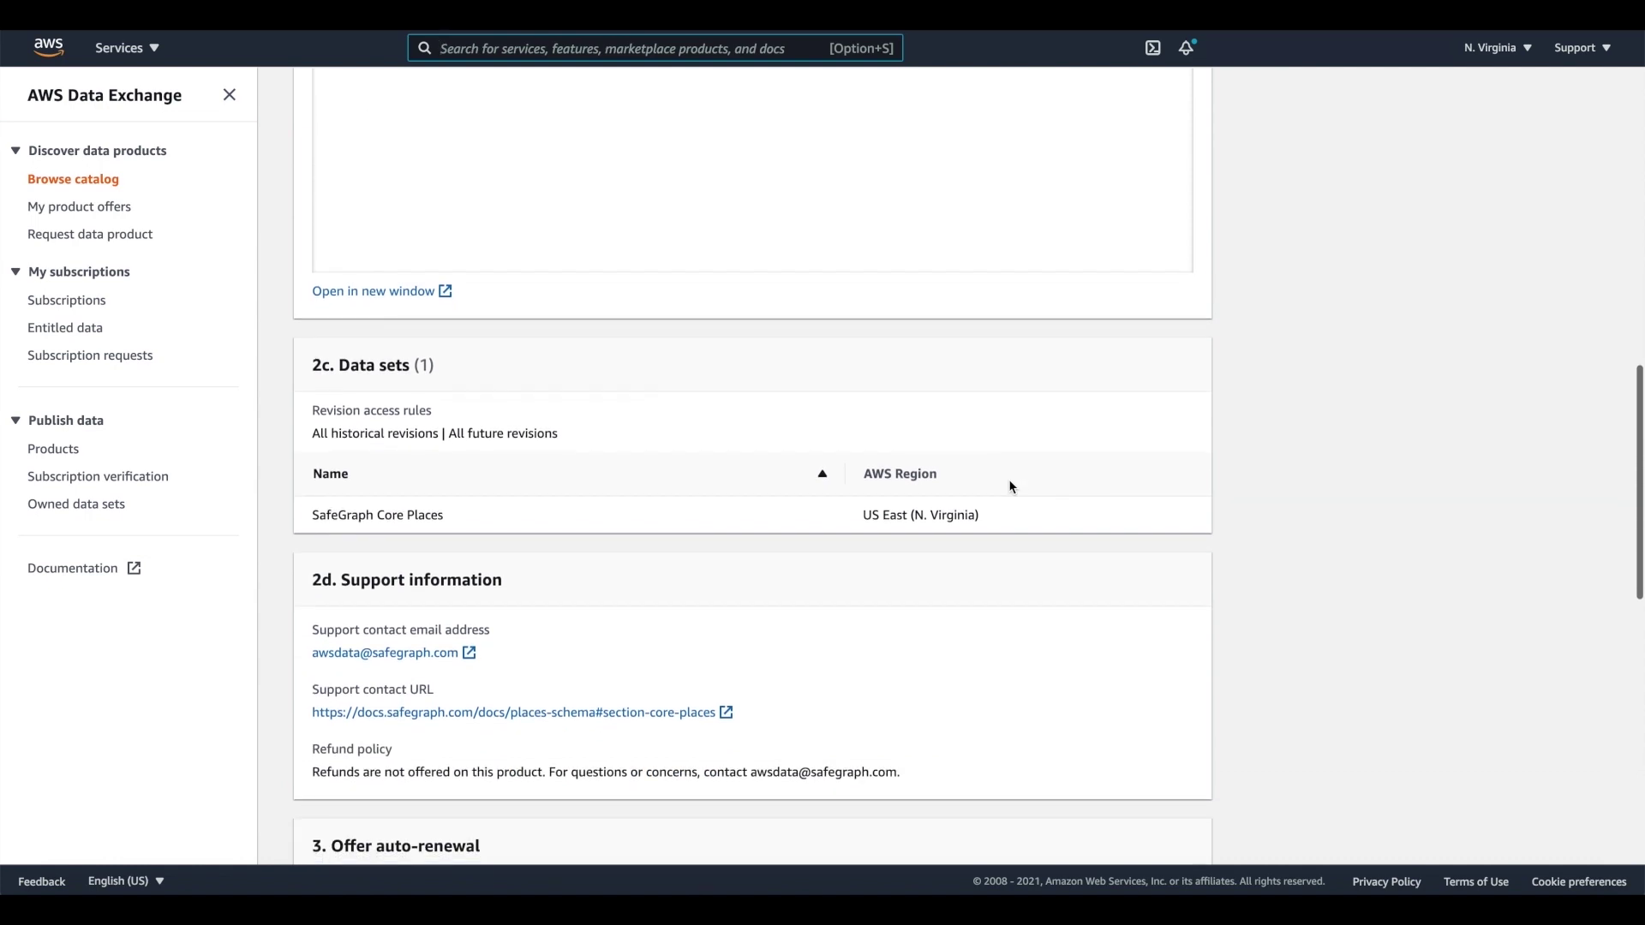
scroll(1011, 487, down, 3)
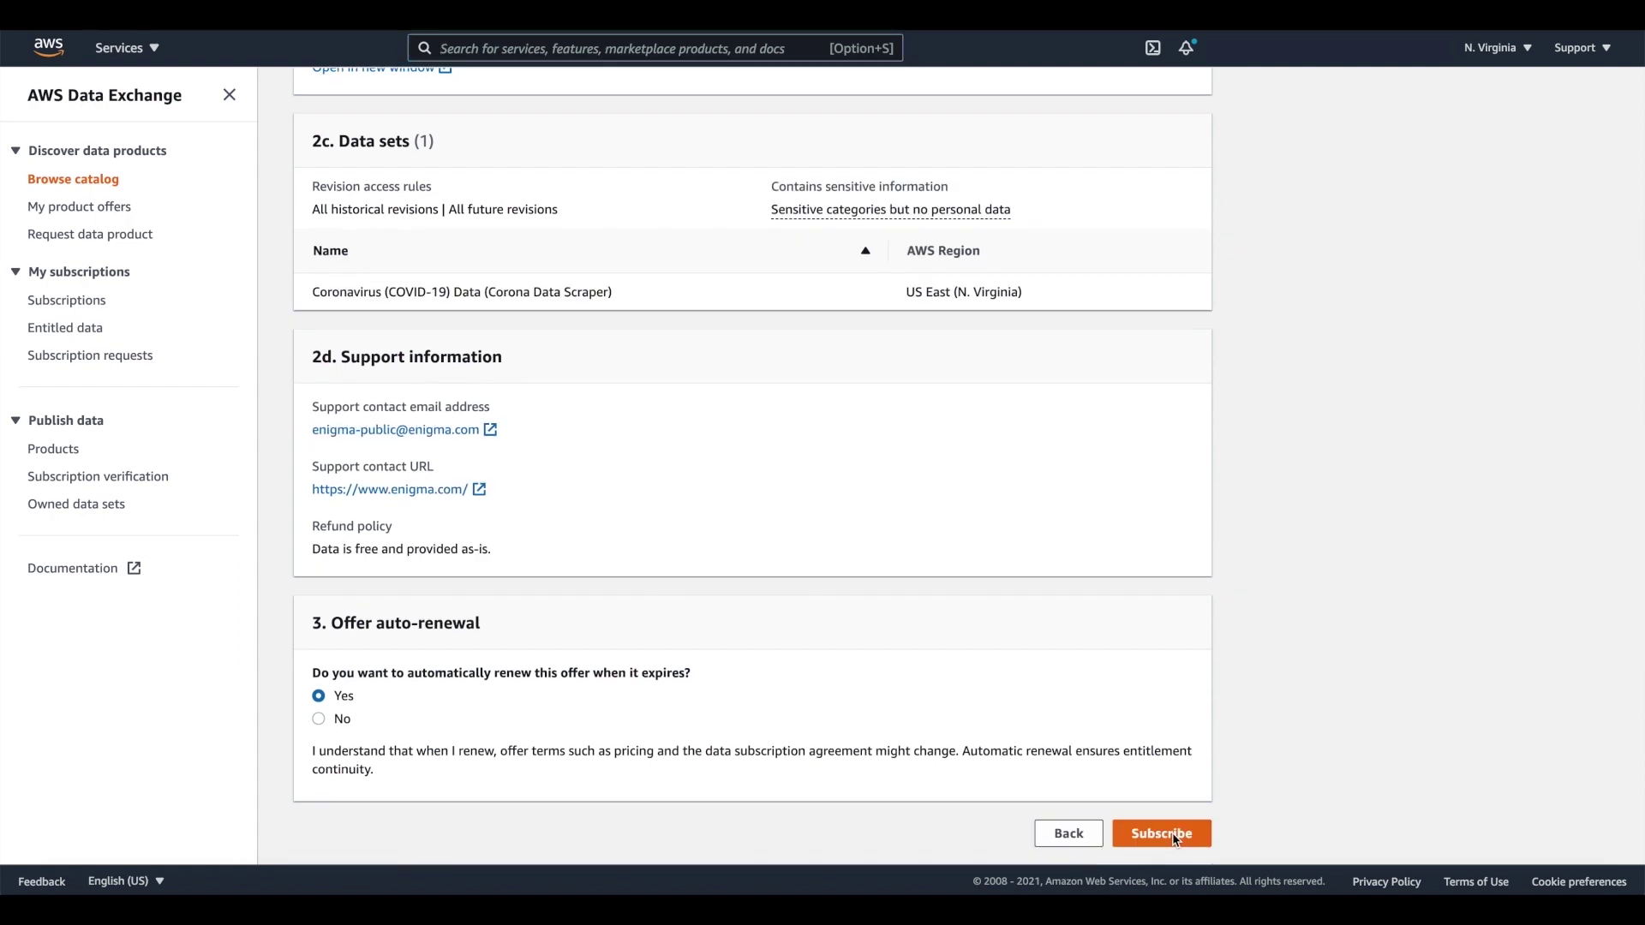
click(1162, 834)
scroll(1102, 721, up, 5)
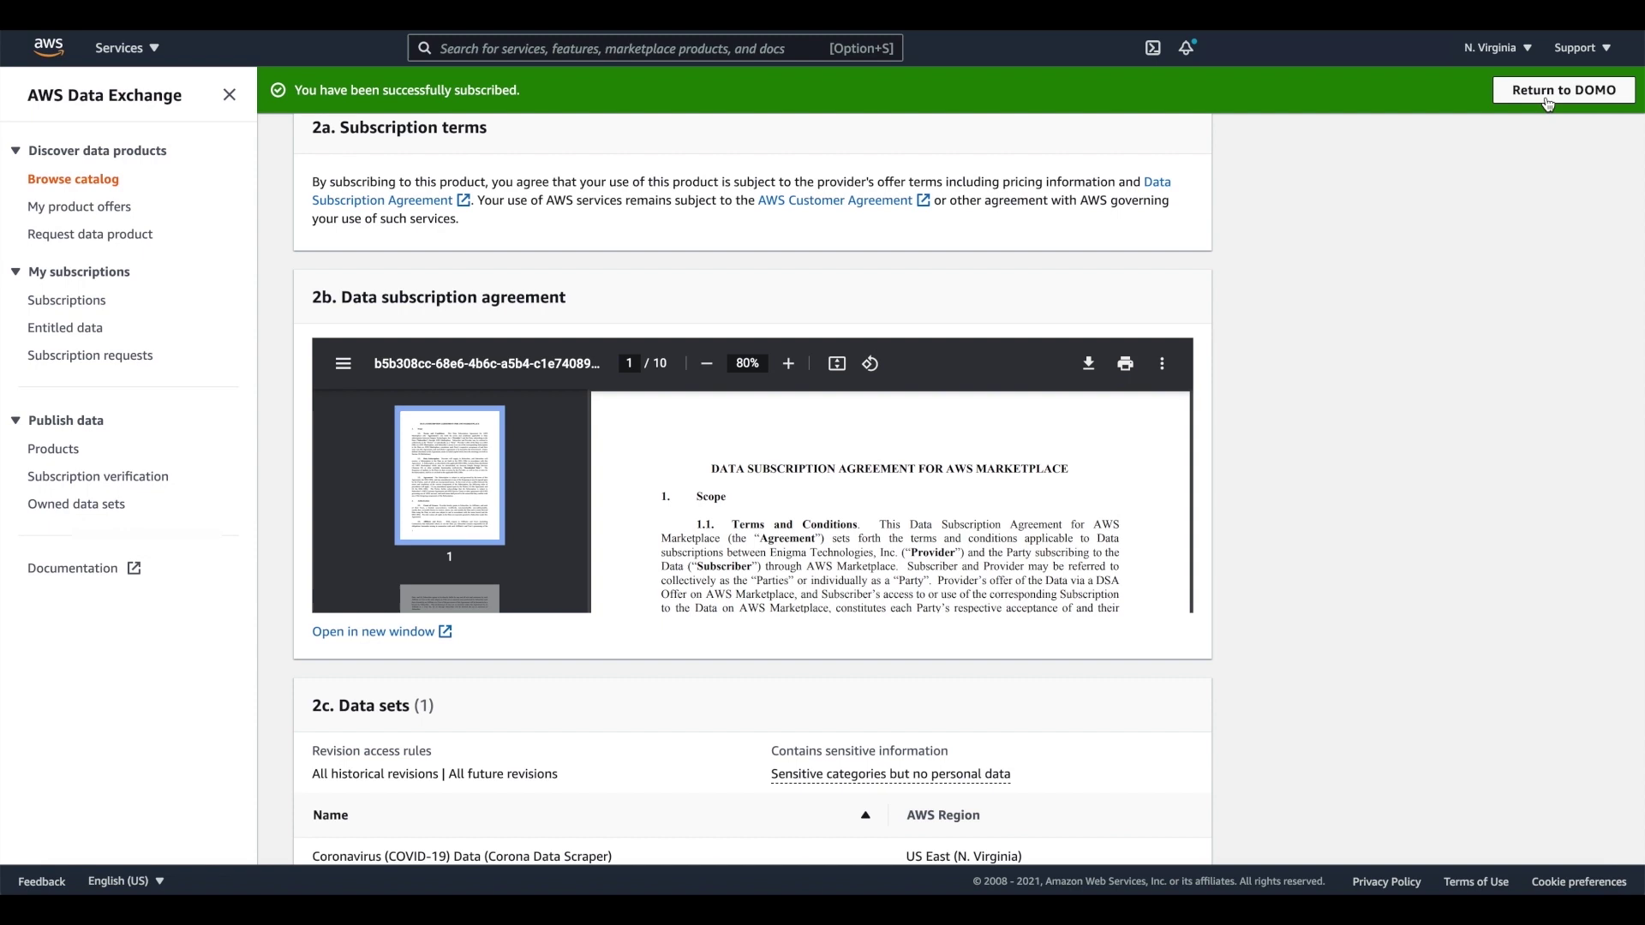
Connect the AWS Data Exchange account in us-east-1 and select treasury-maturities.csv from Daily Treasury Maturities
click(1549, 96)
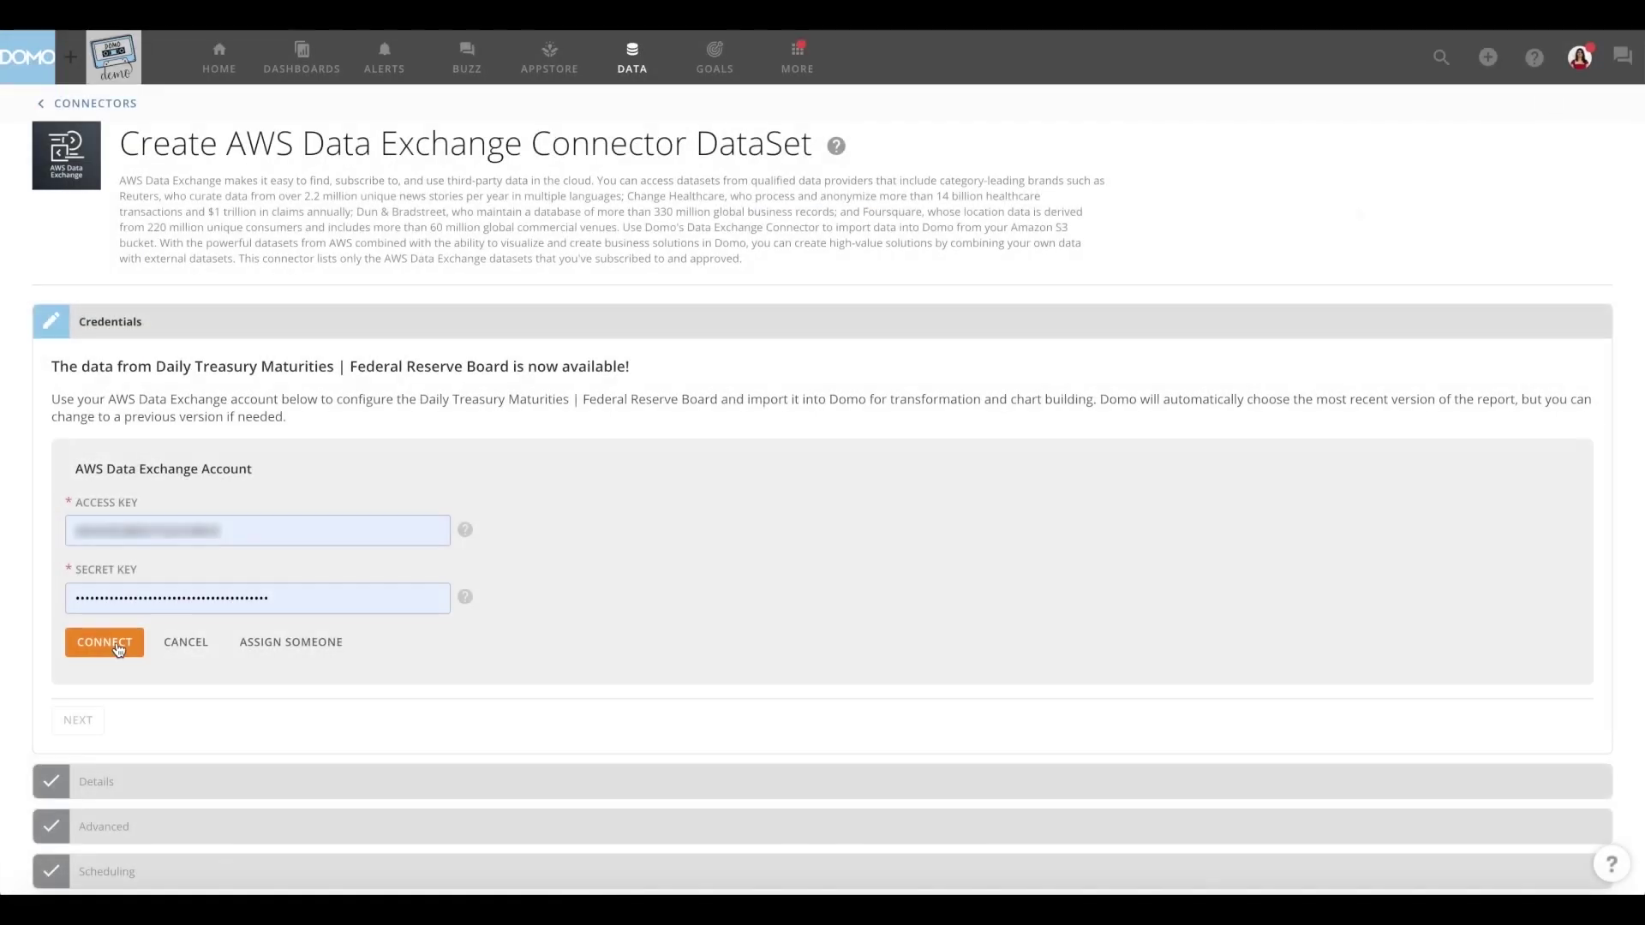
click(117, 644)
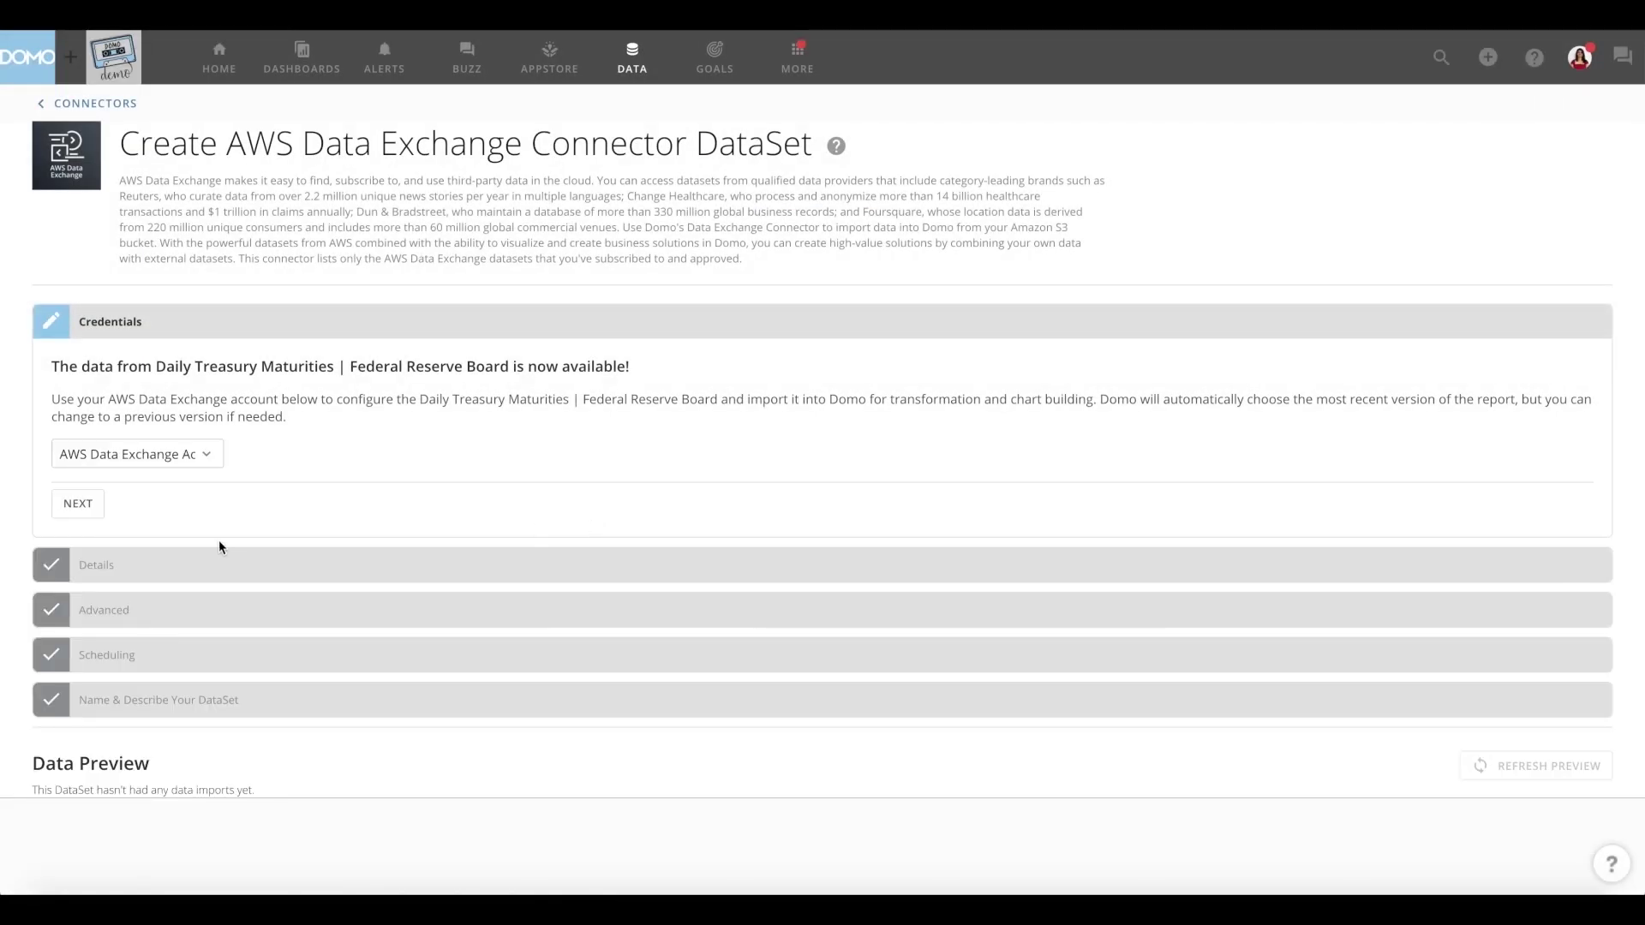
click(78, 503)
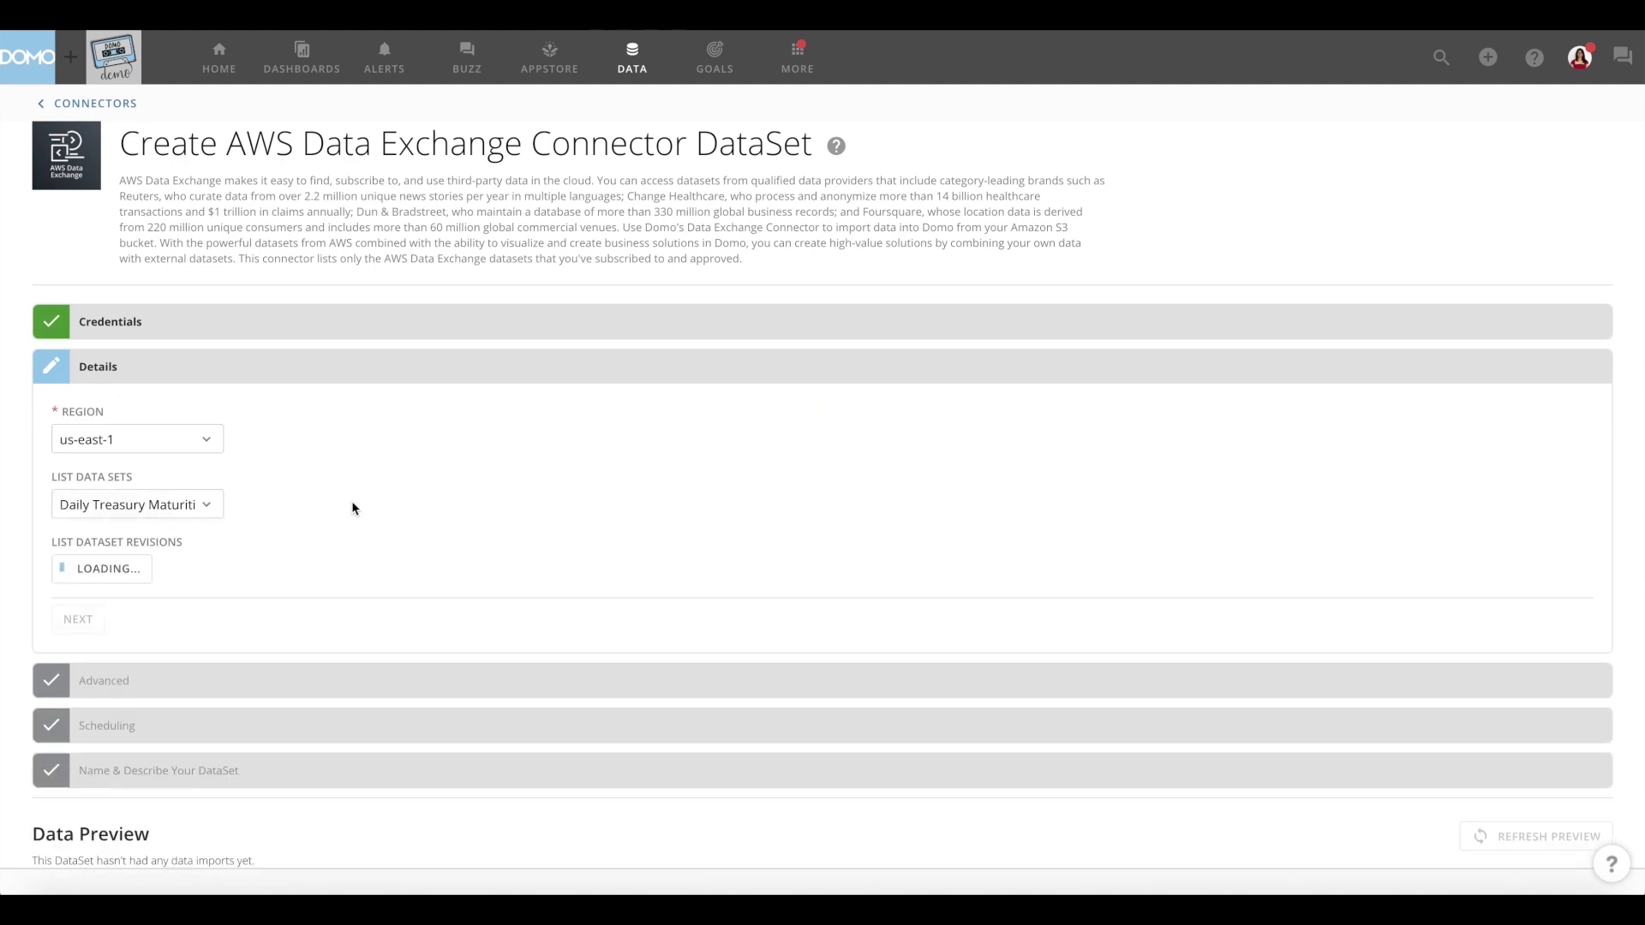
scroll(352, 509, down, 3)
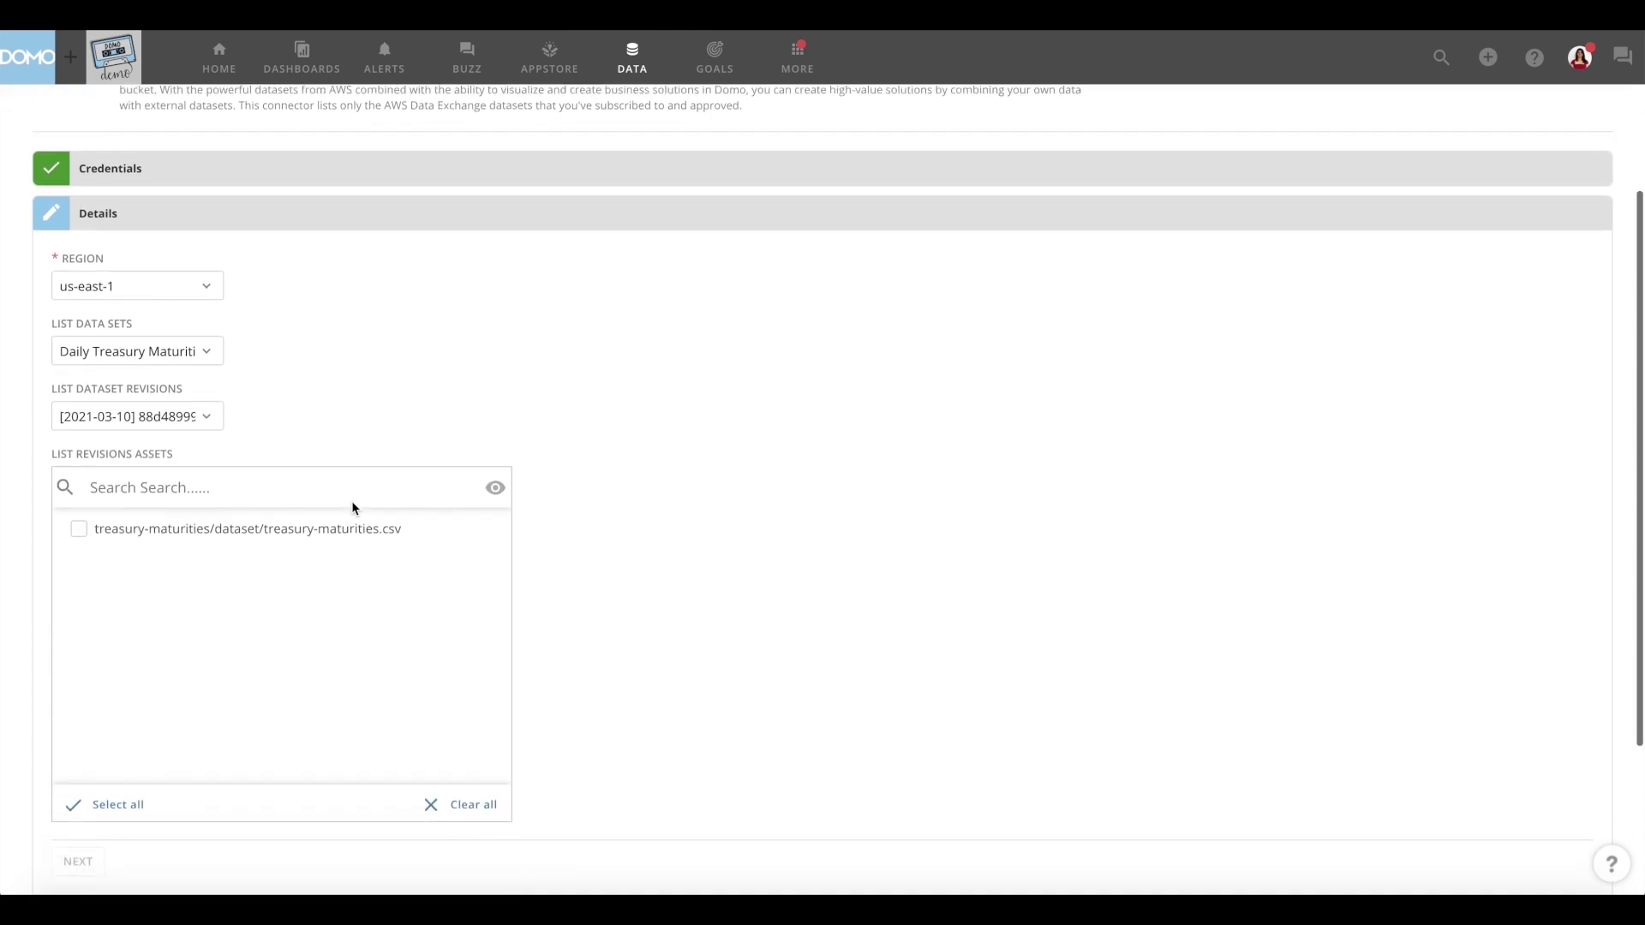
click(79, 440)
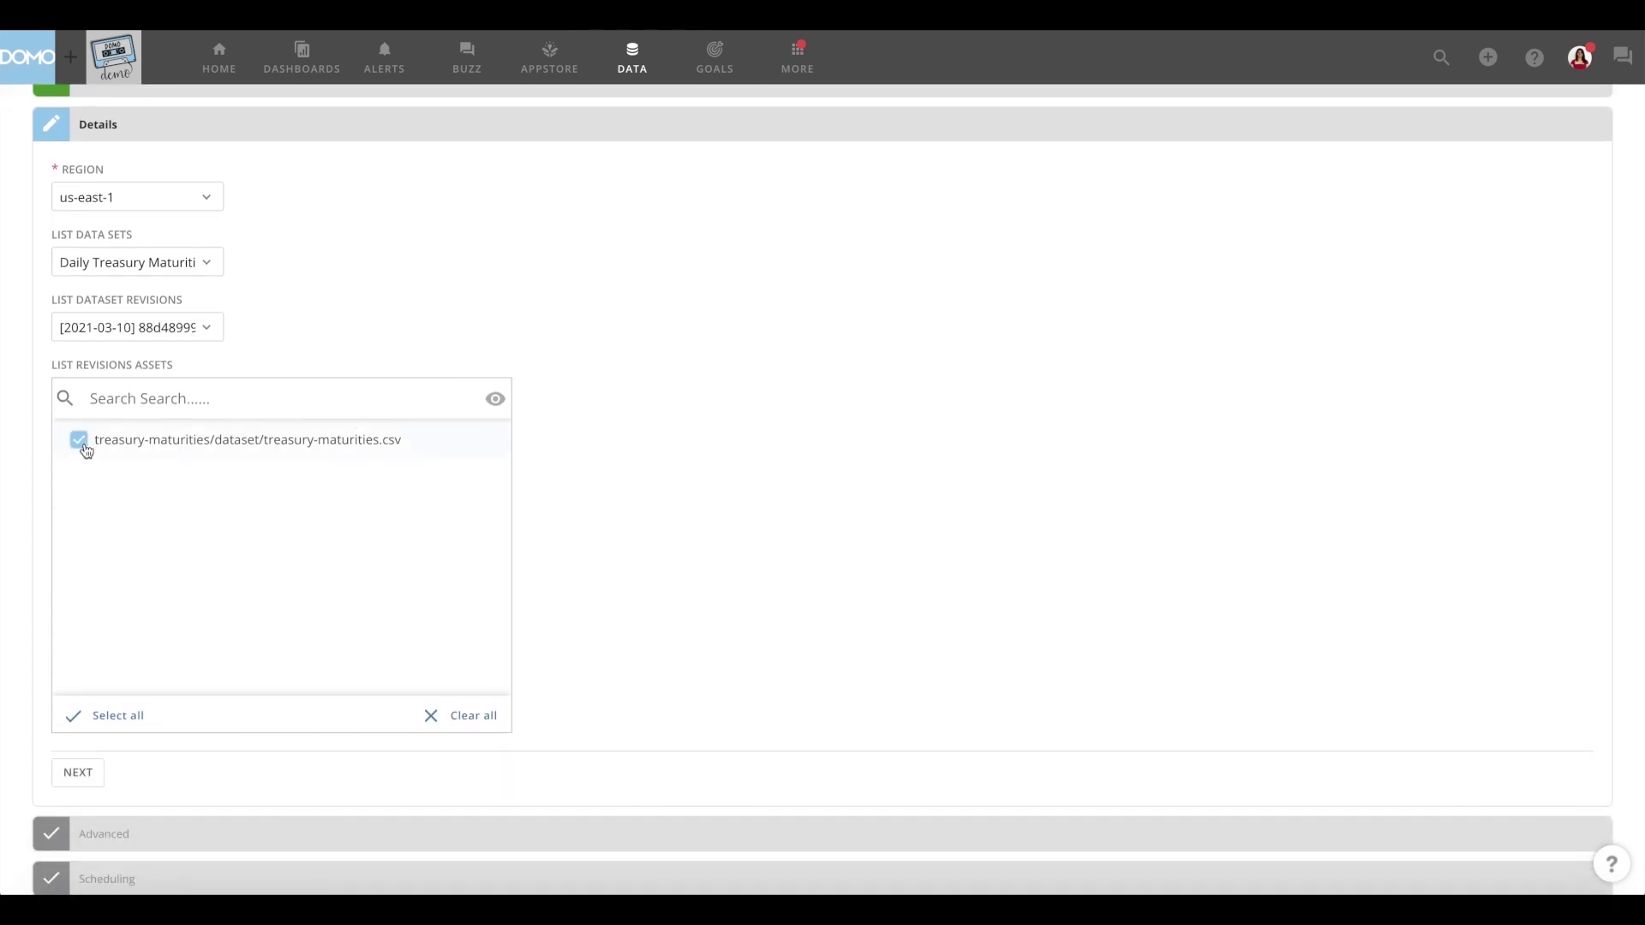
Keep CSV as the asset type and set the update interval to Manually
click(67, 772)
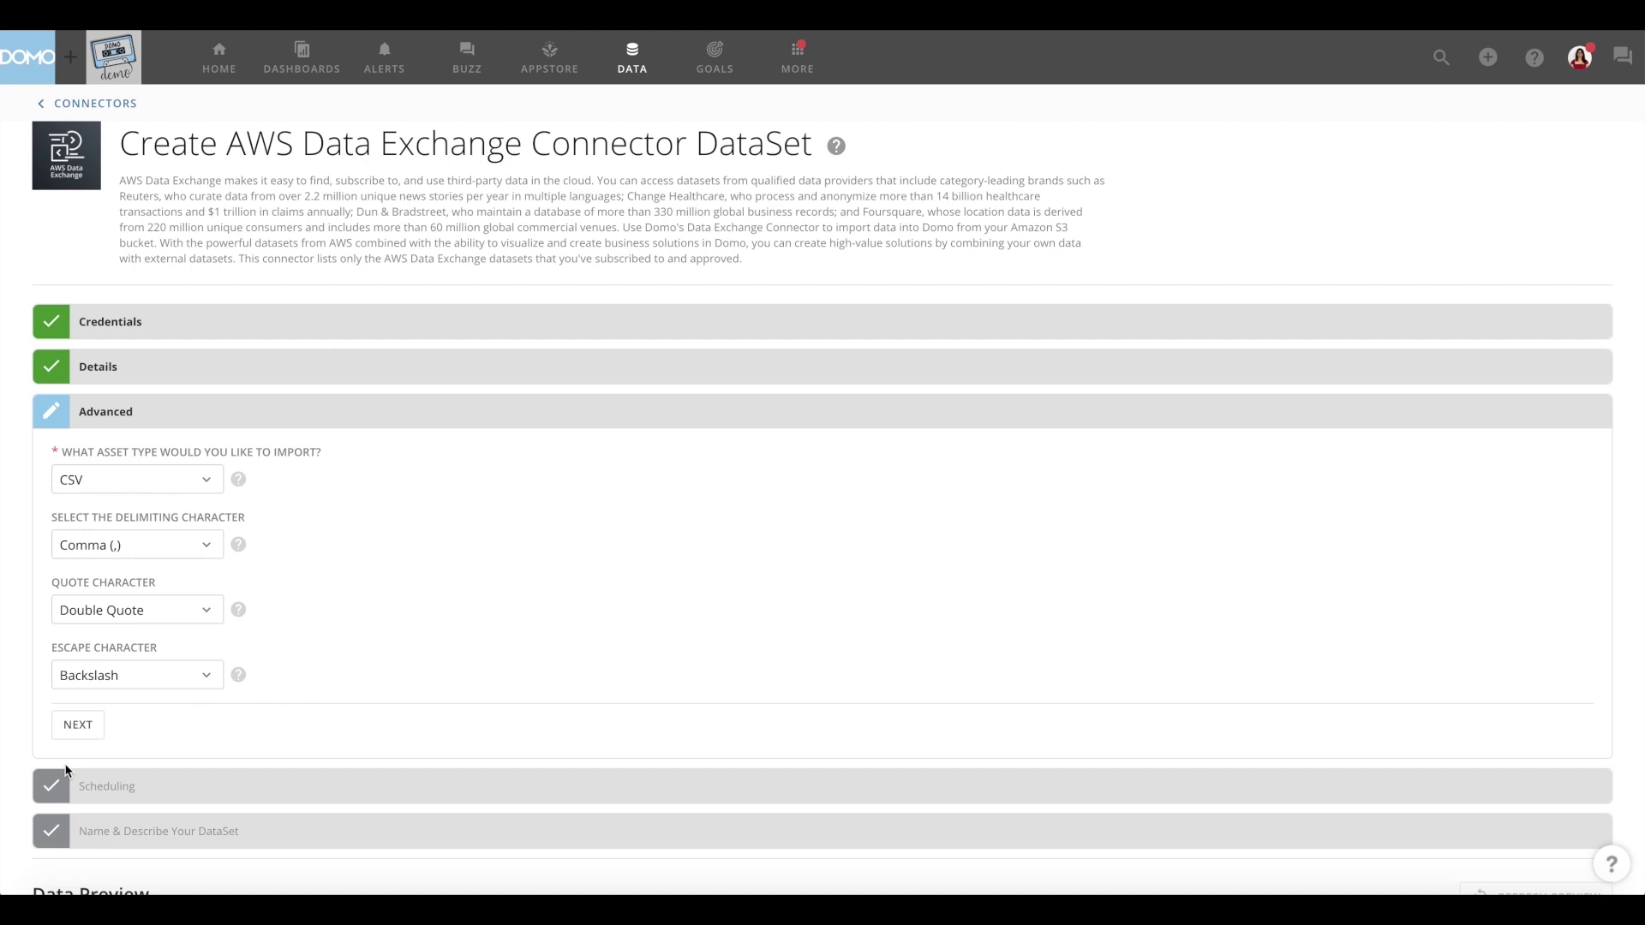
click(163, 485)
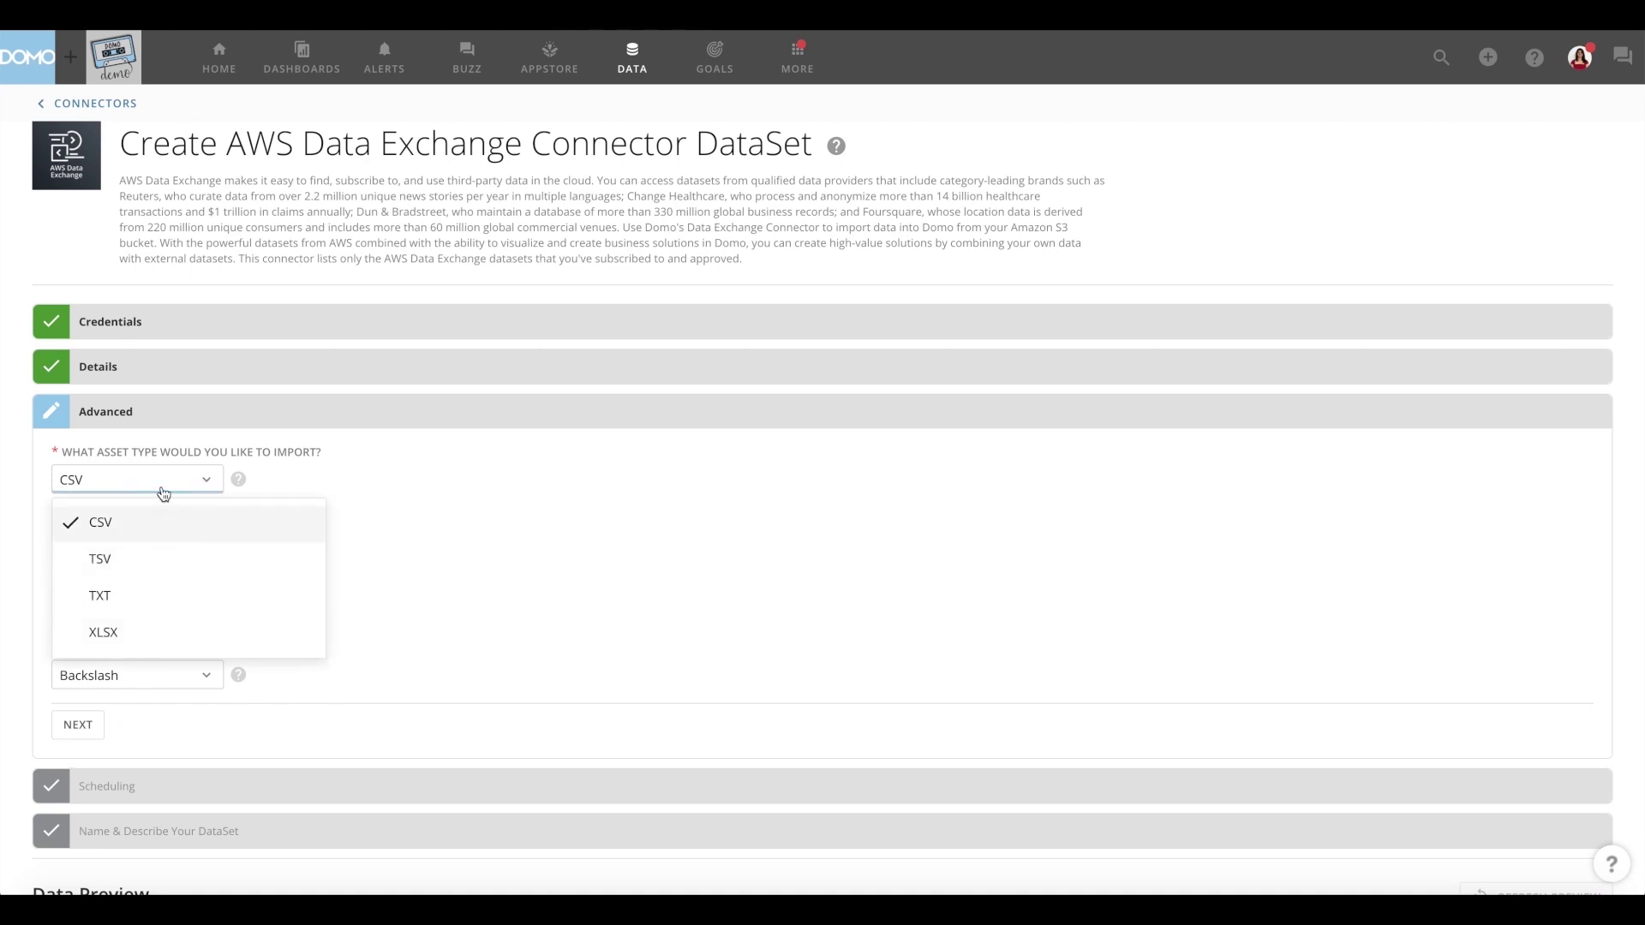
click(190, 524)
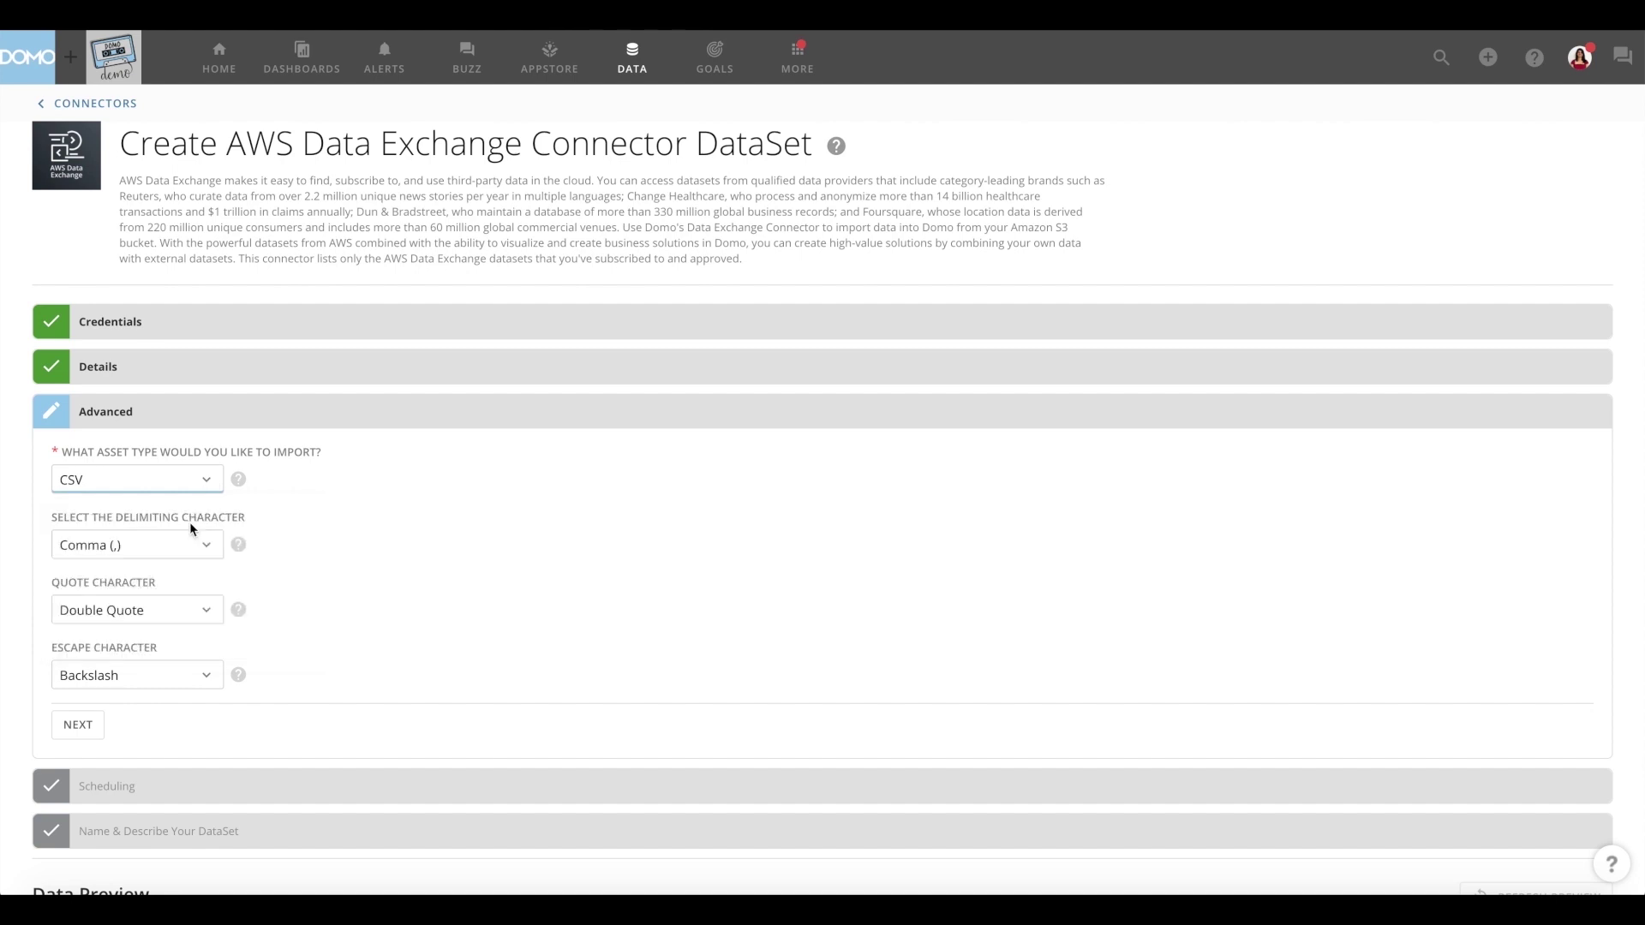
click(78, 725)
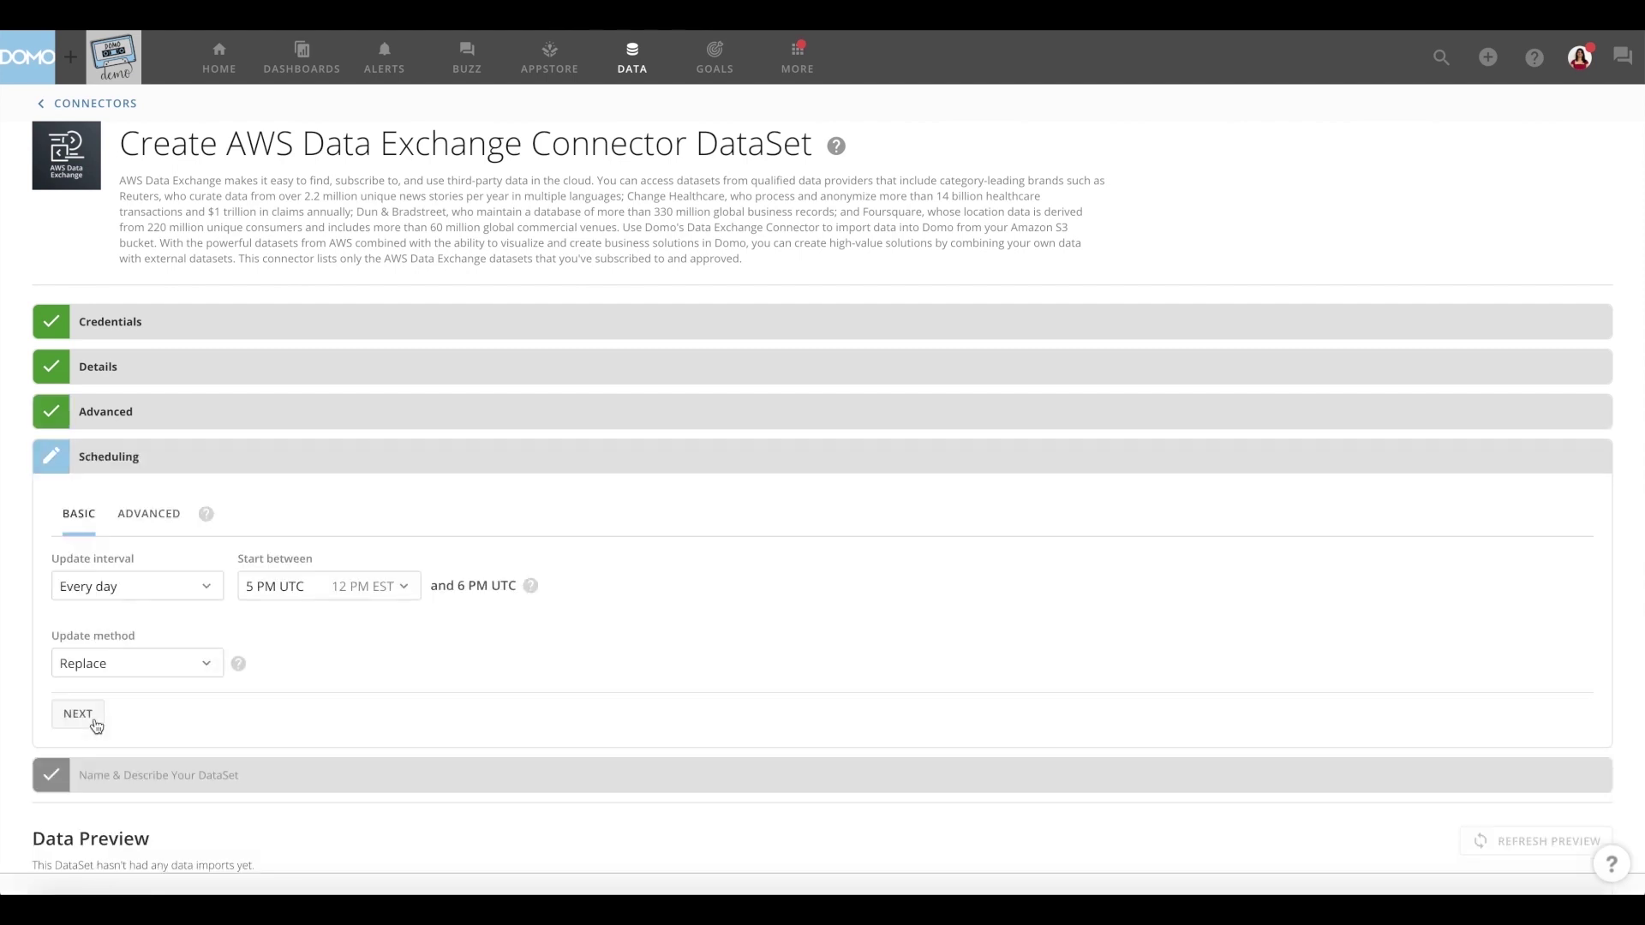
click(206, 591)
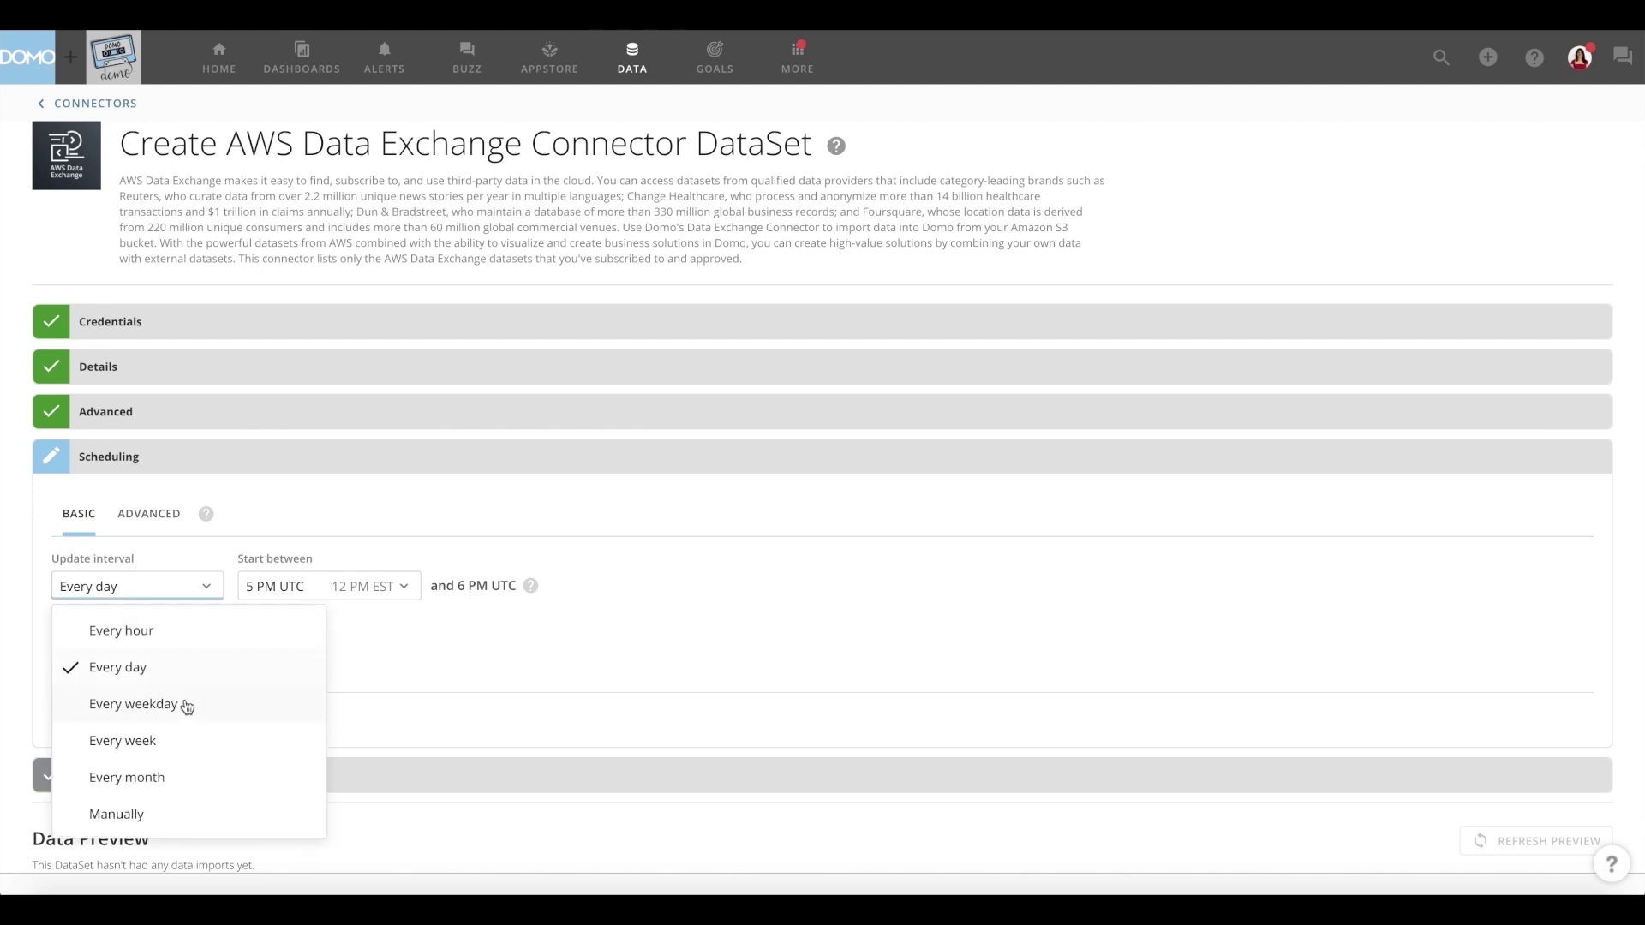
click(172, 816)
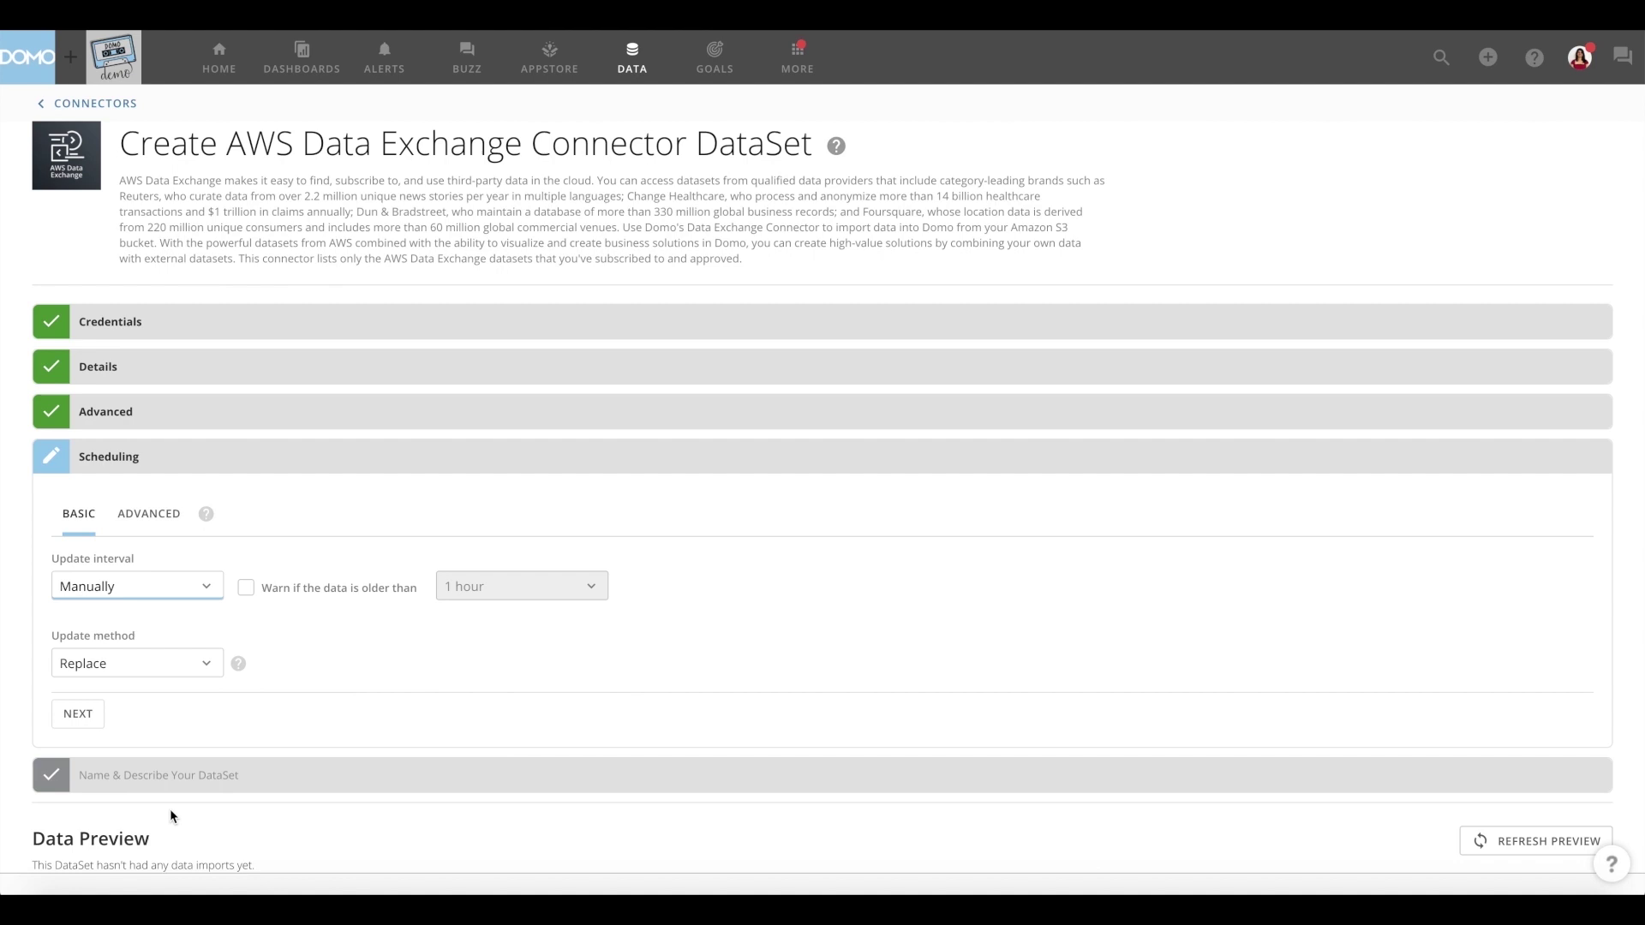
Describe the dataset as 'AWS DX Dataset' and save it
click(90, 724)
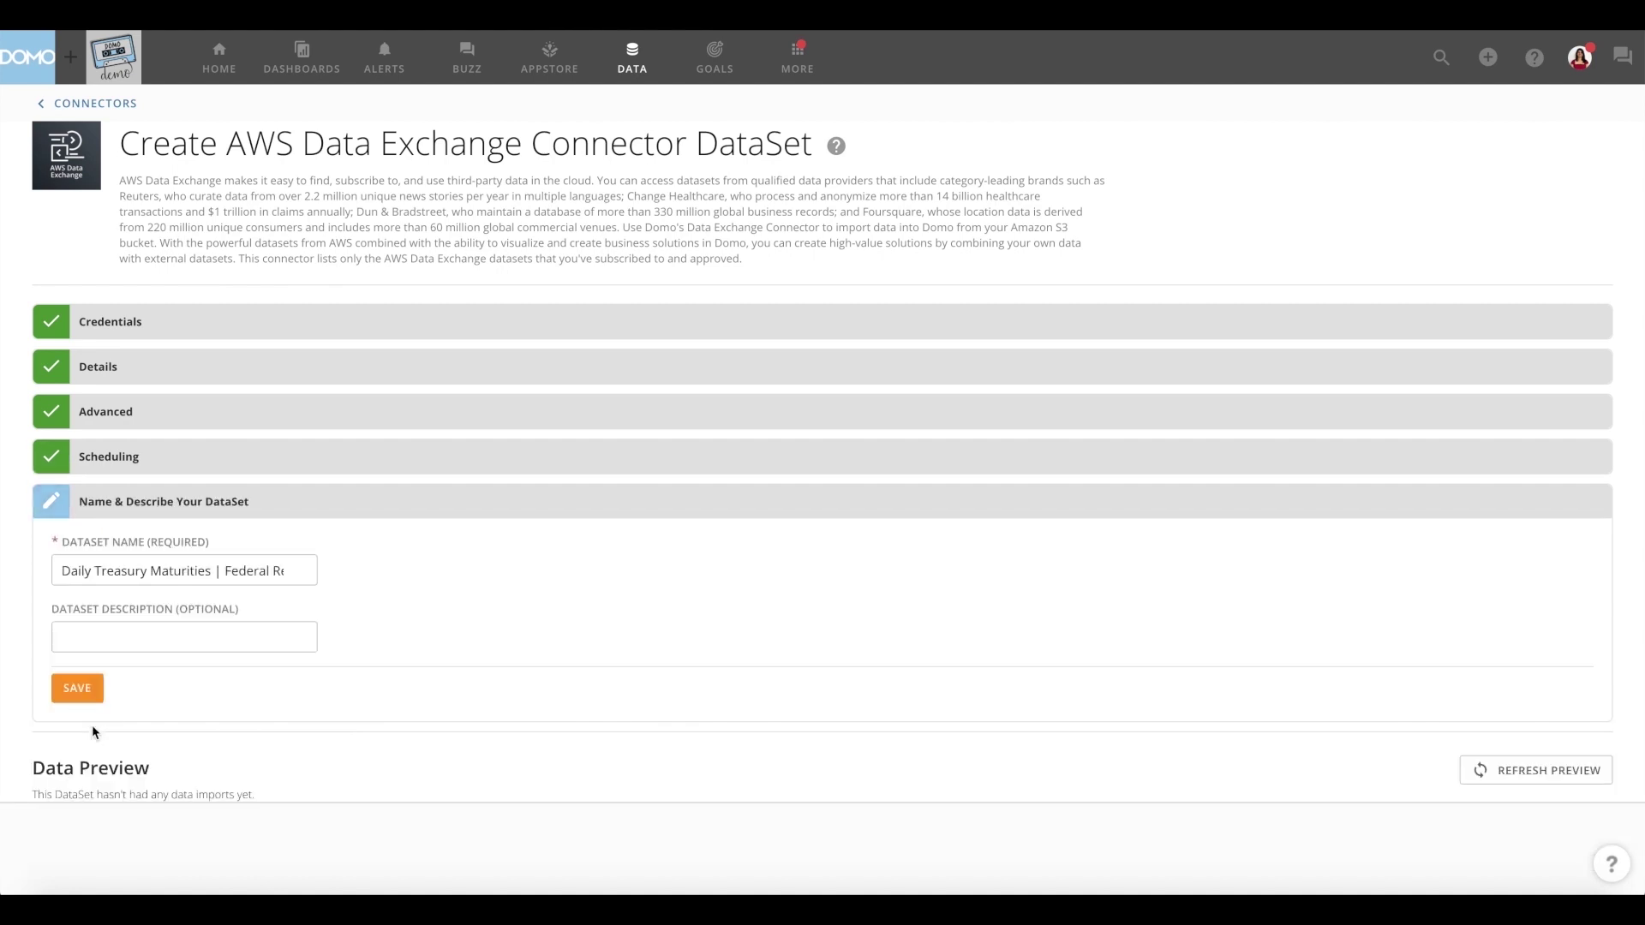
click(149, 636)
text(AWS DX)
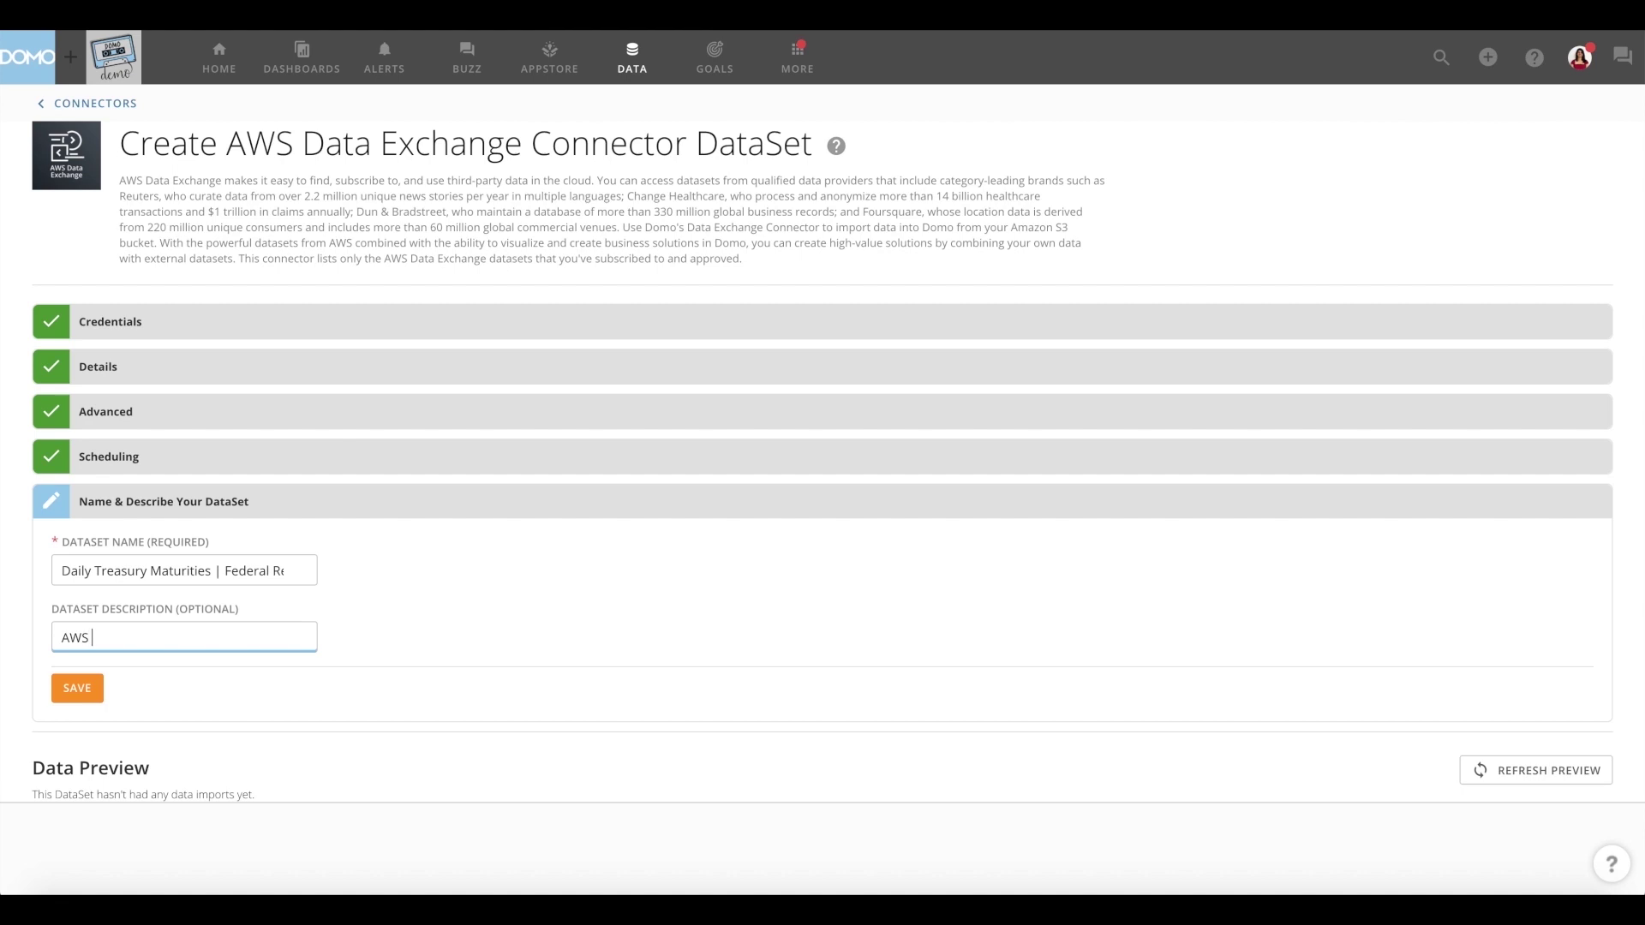
text( Dataset)
click(101, 690)
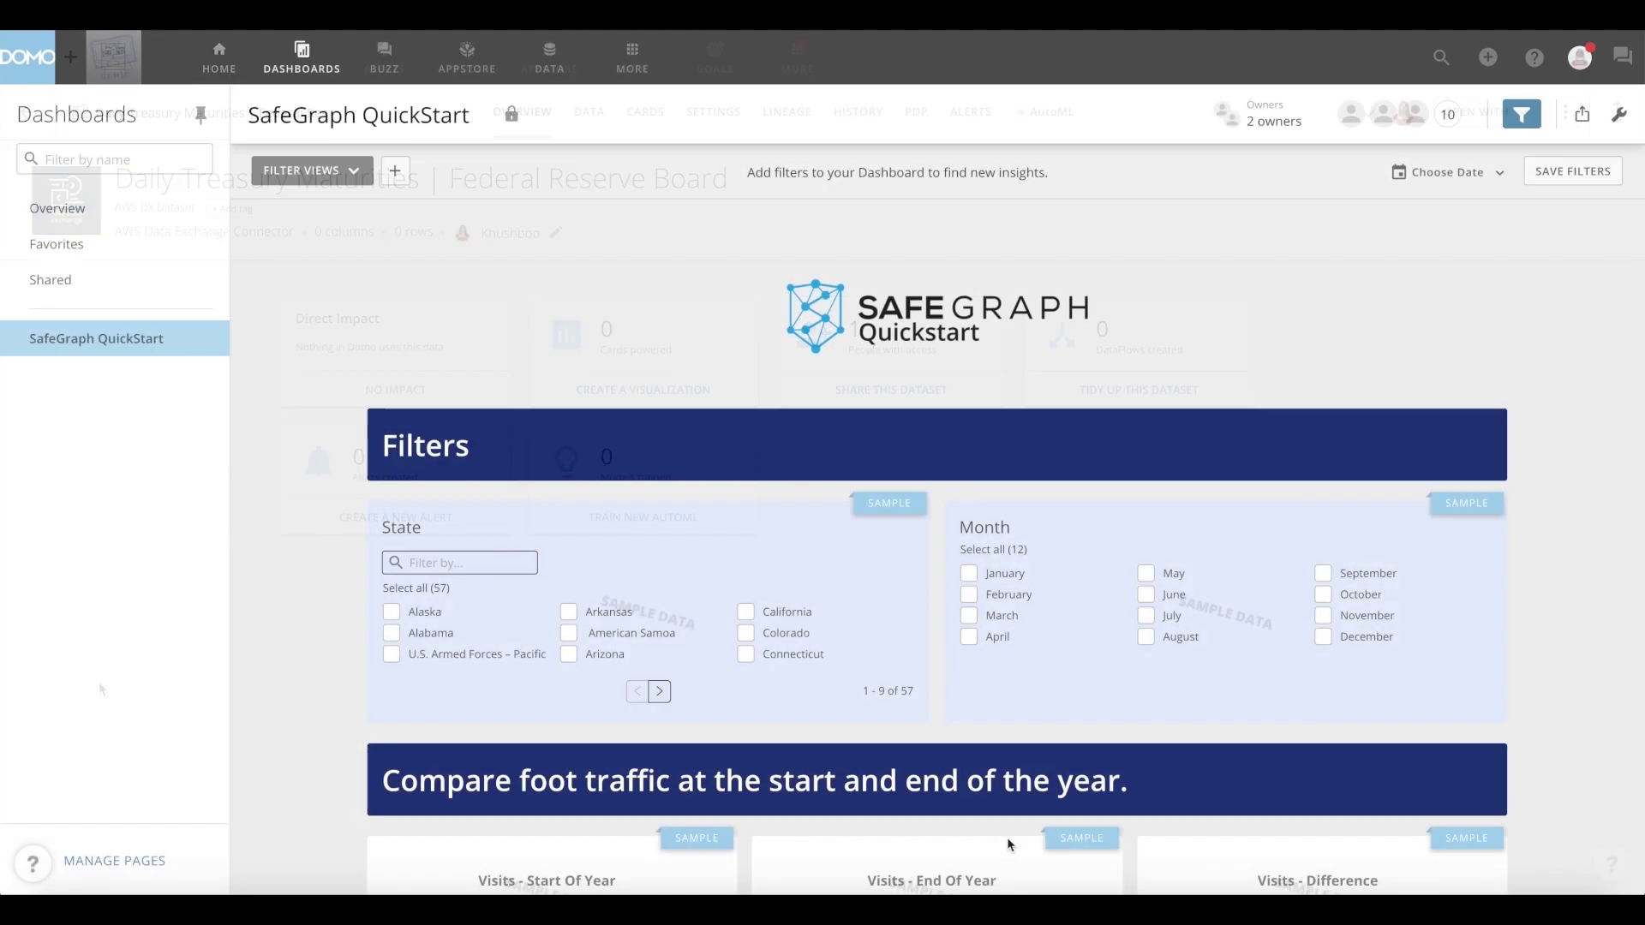
Scroll through the QuickStart KPI cards and the popular-day, device-type and brand foot-traffic charts
scroll(1006, 836, down, 4)
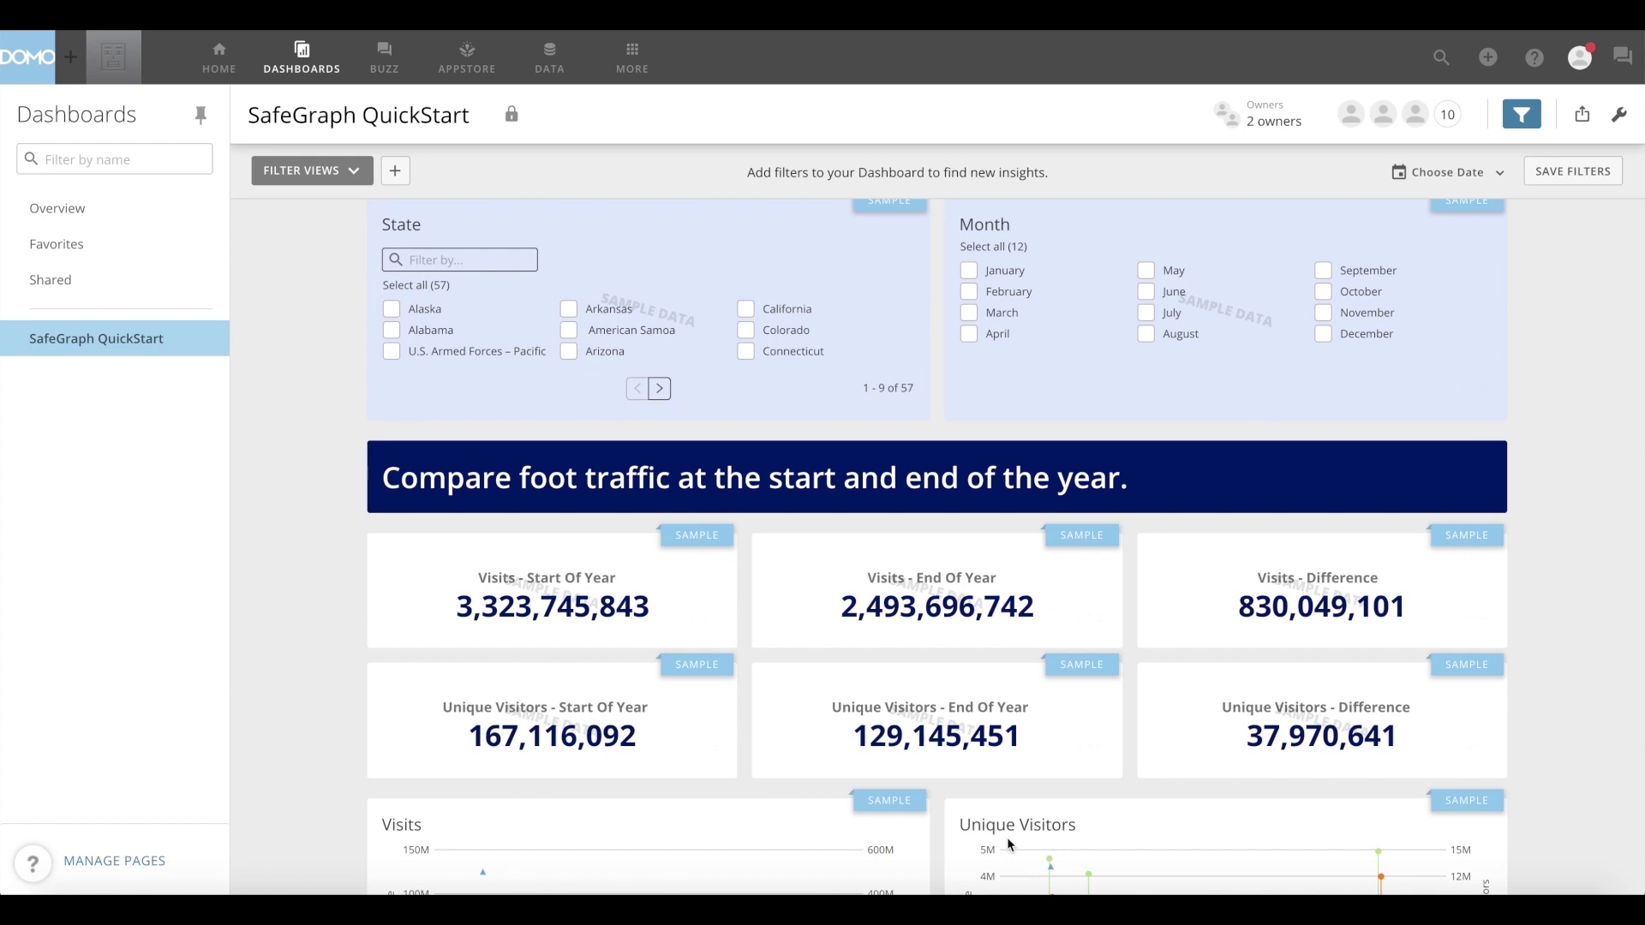
scroll(1007, 845, down, 4)
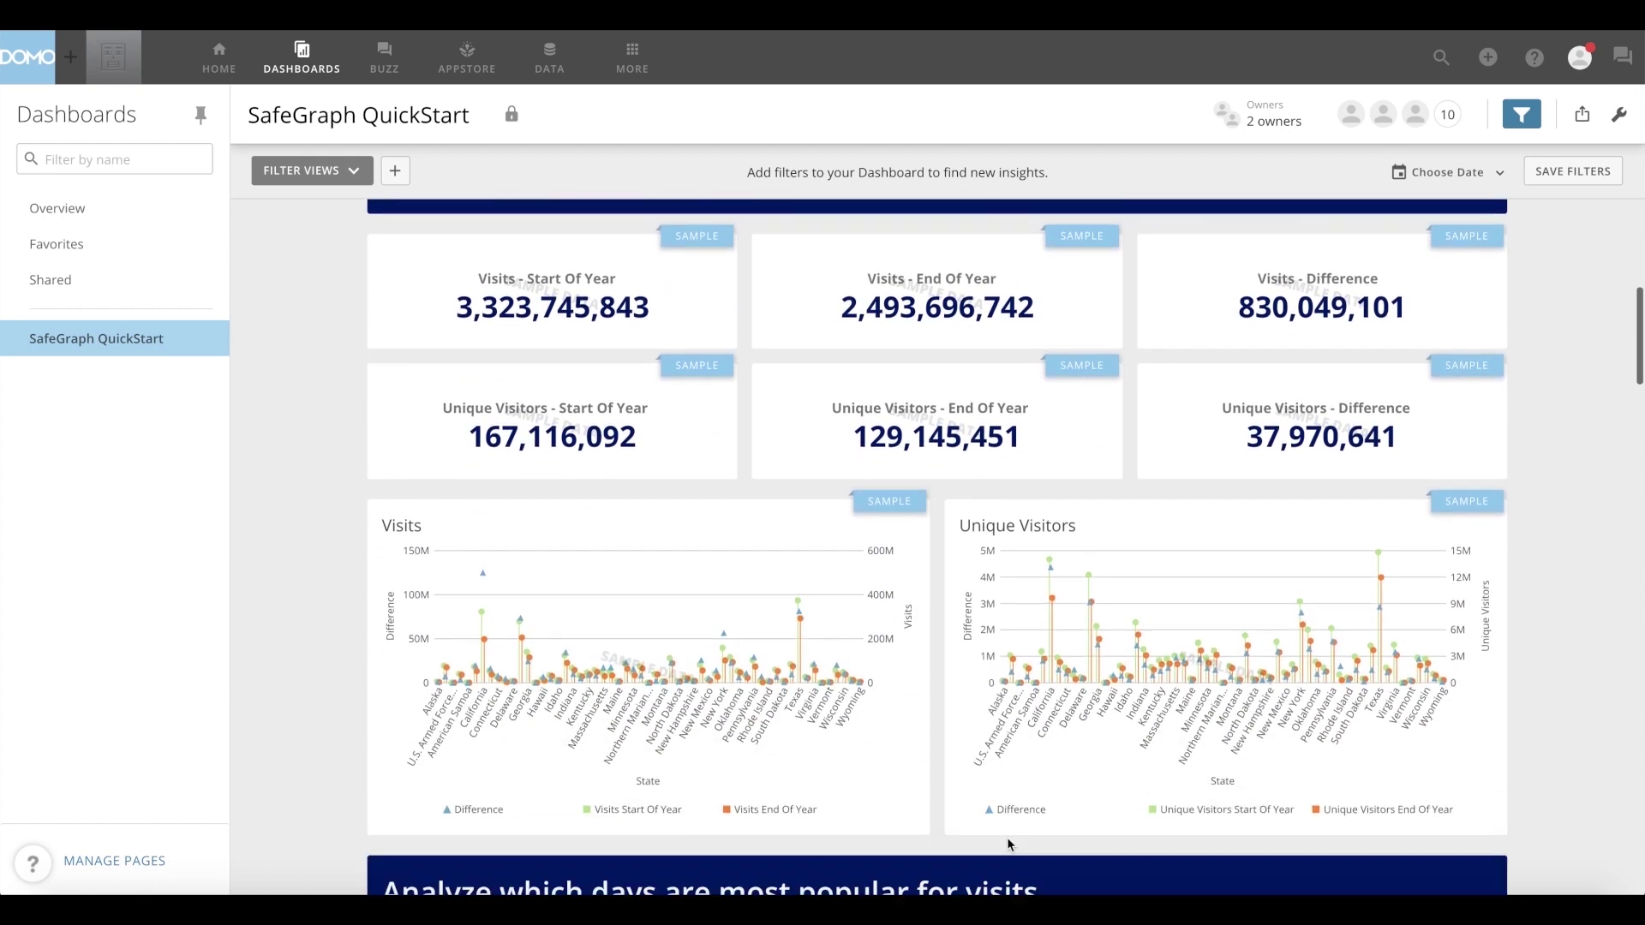
scroll(1007, 845, down, 2)
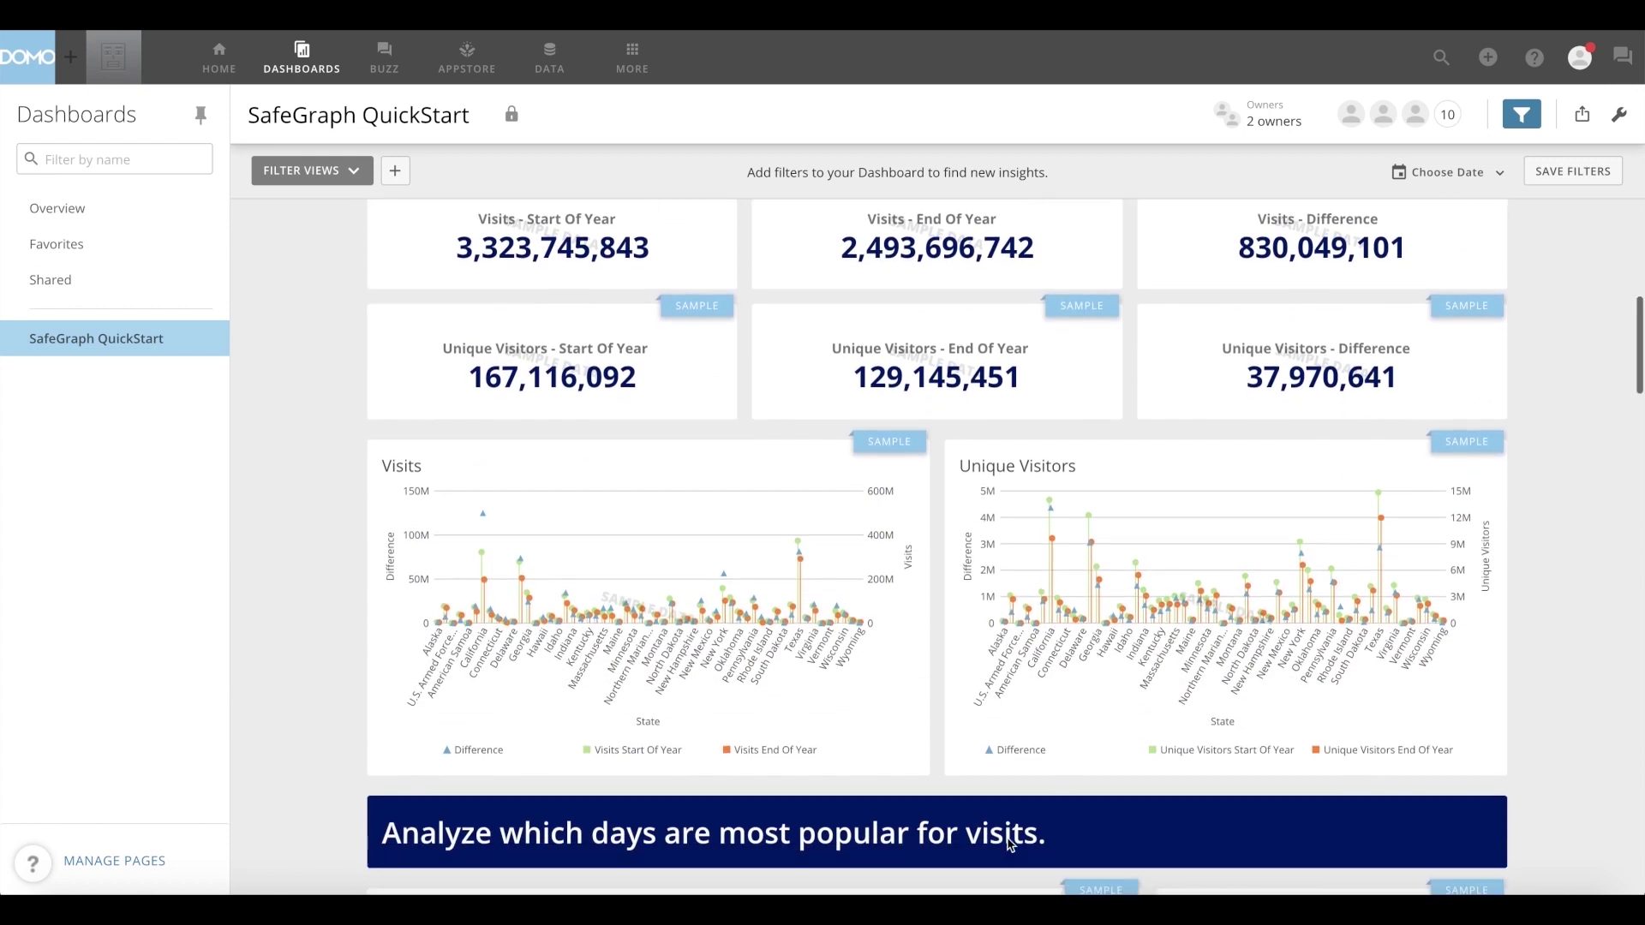
scroll(1008, 845, down, 3)
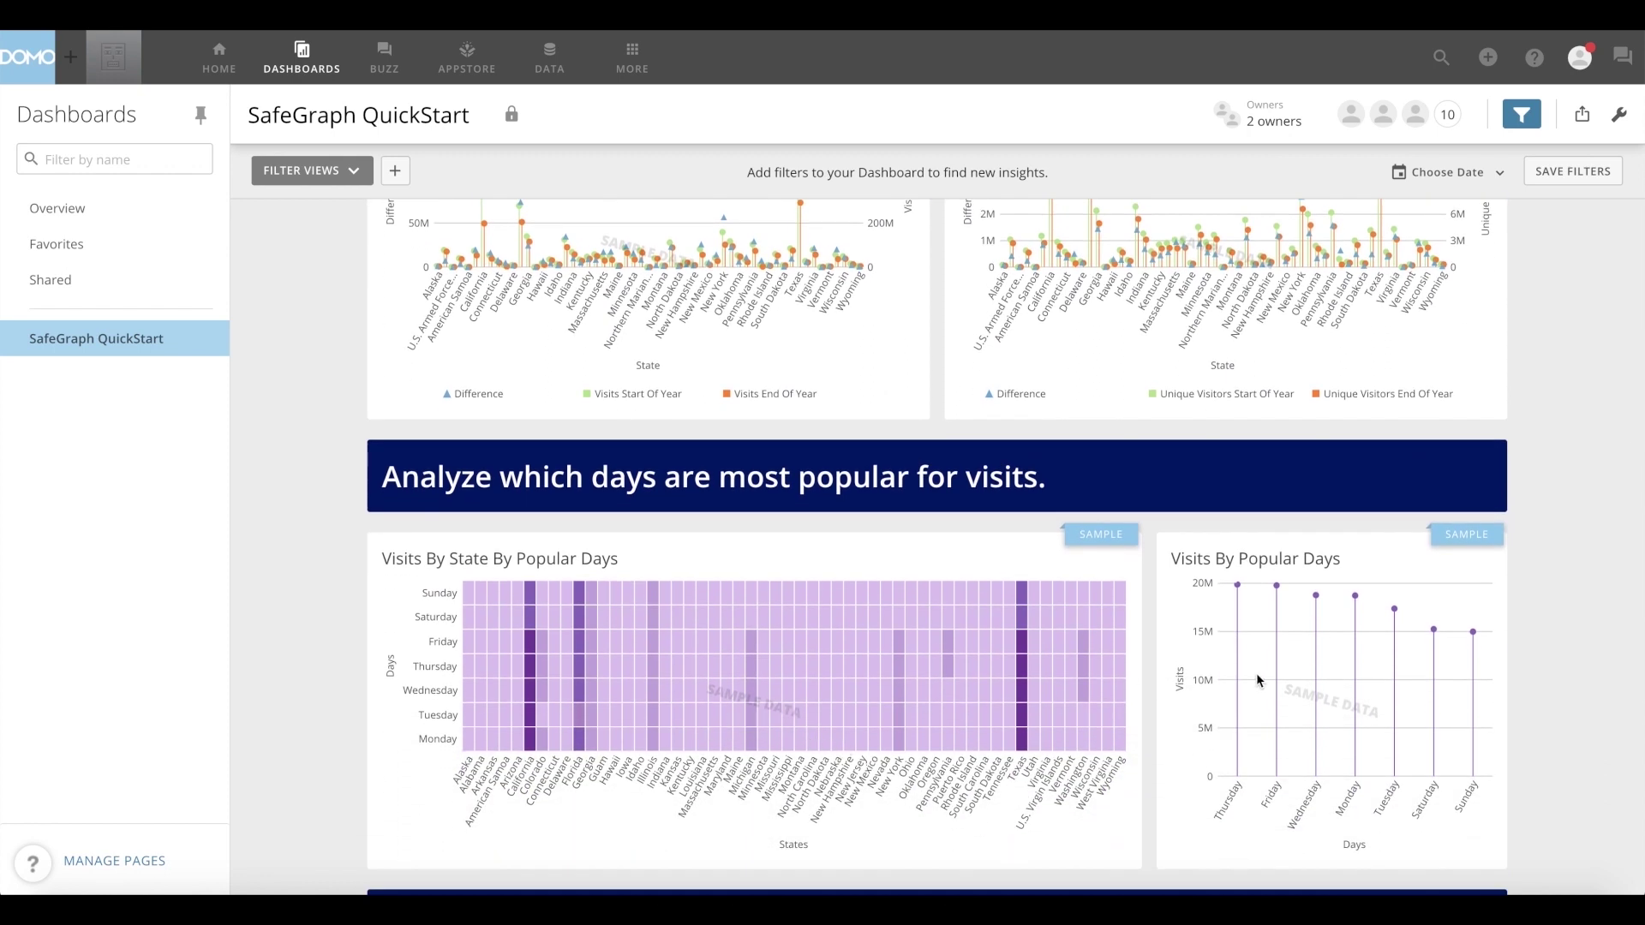
scroll(1257, 679, down, 5)
scroll(1257, 680, down, 3)
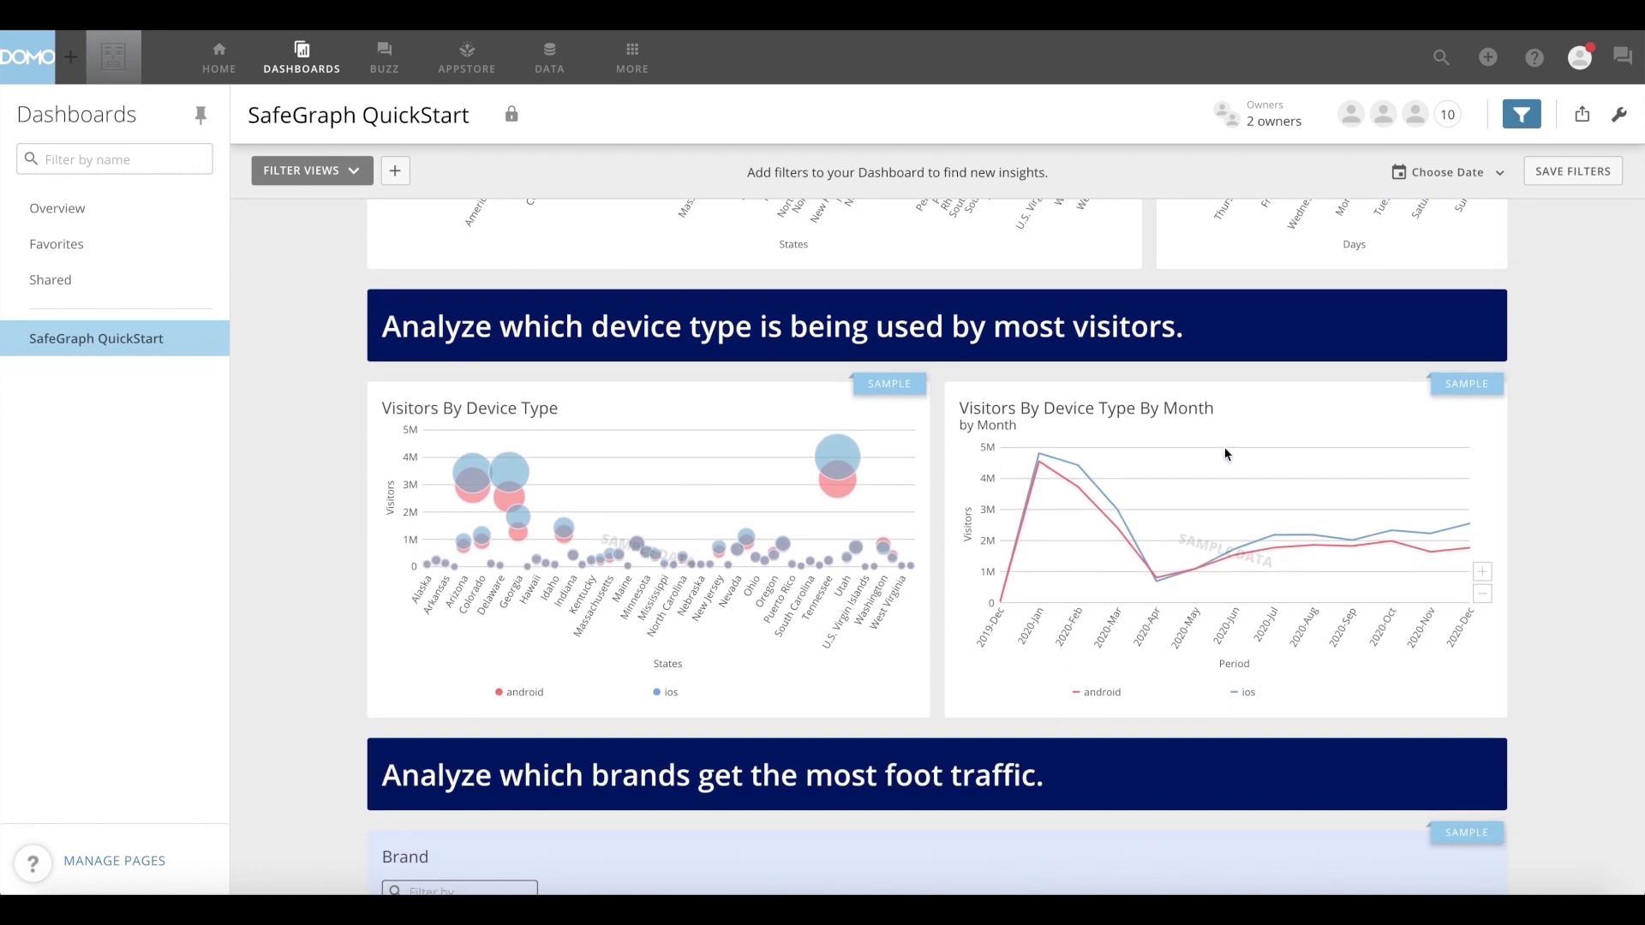
scroll(1225, 454, down, 5)
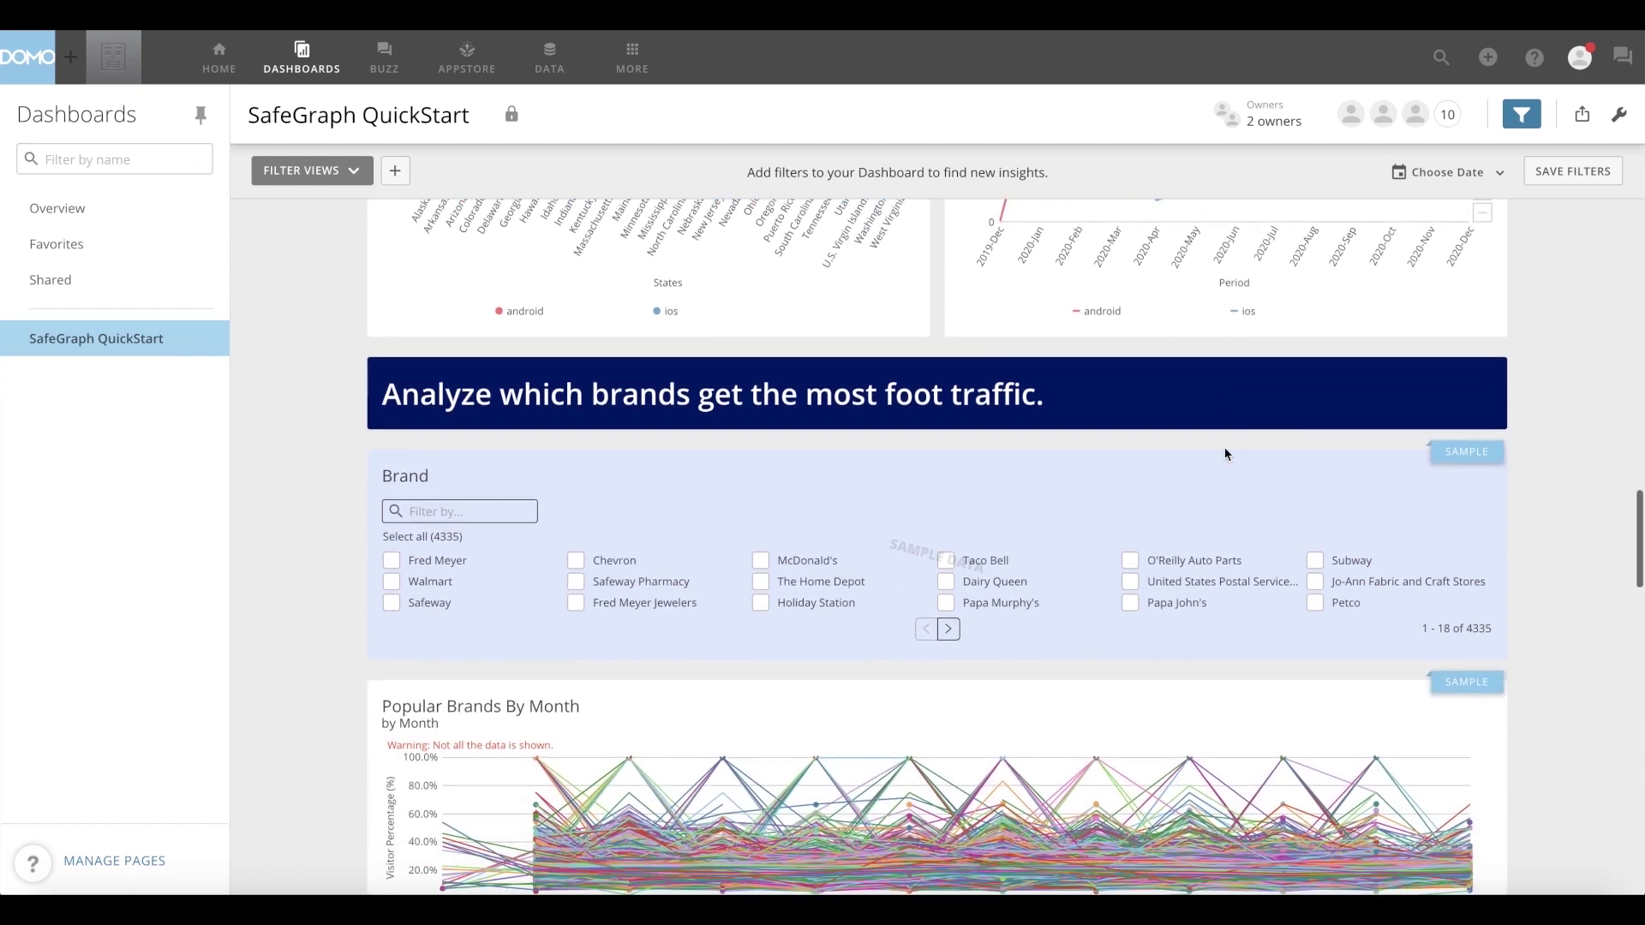
scroll(1225, 454, down, 2)
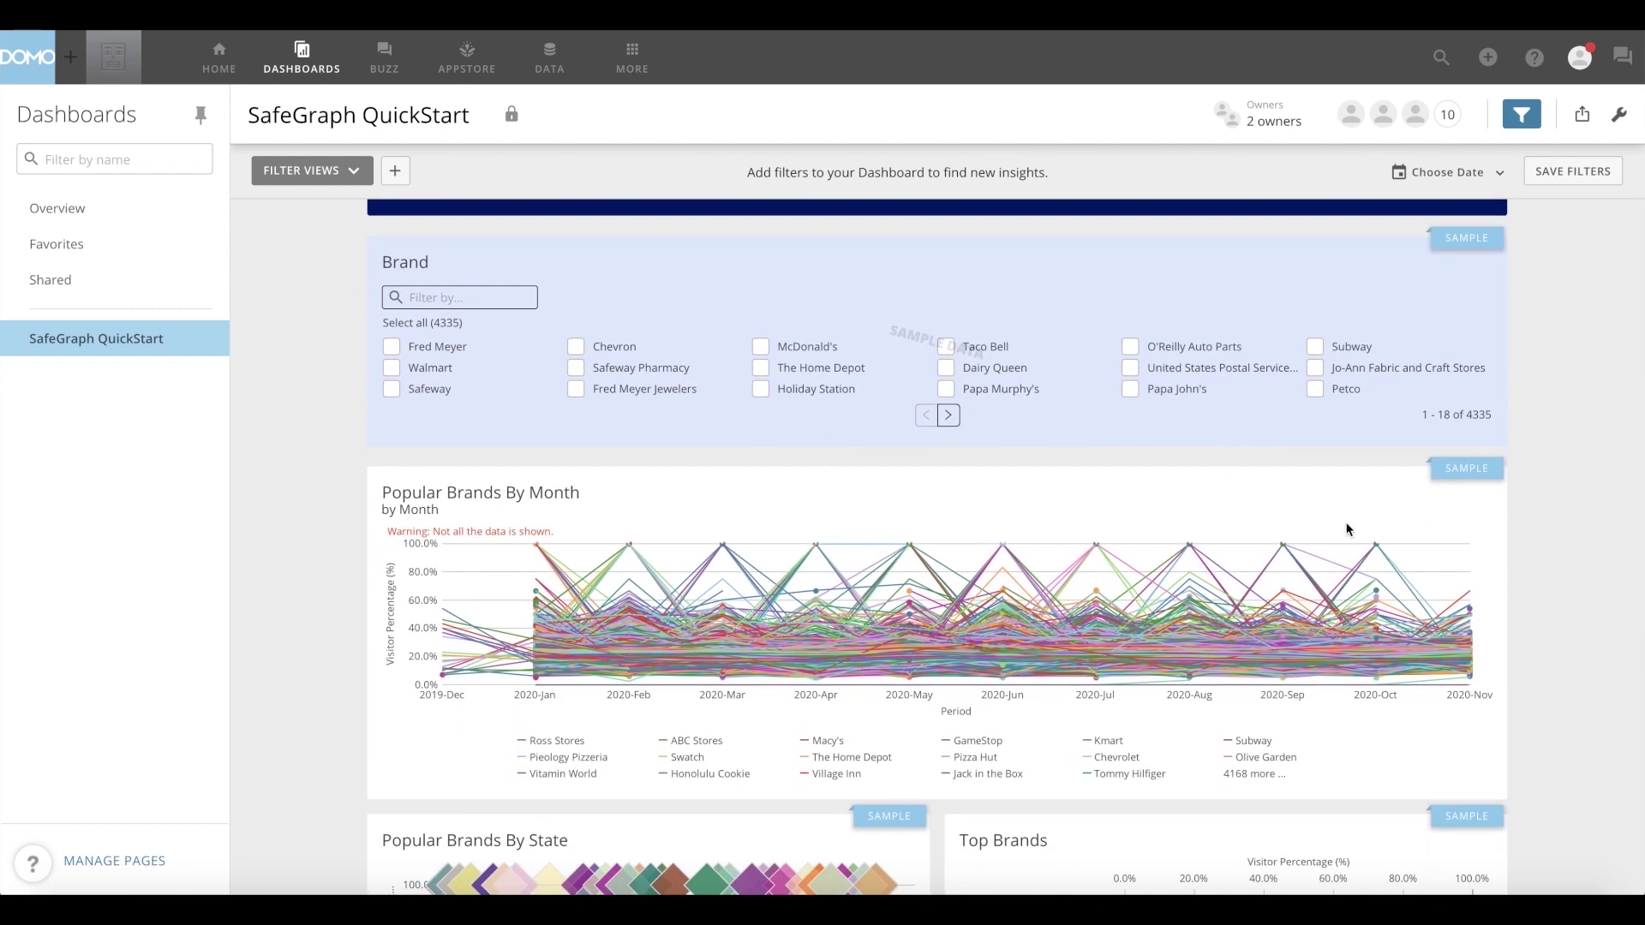
scroll(1509, 681, down, 5)
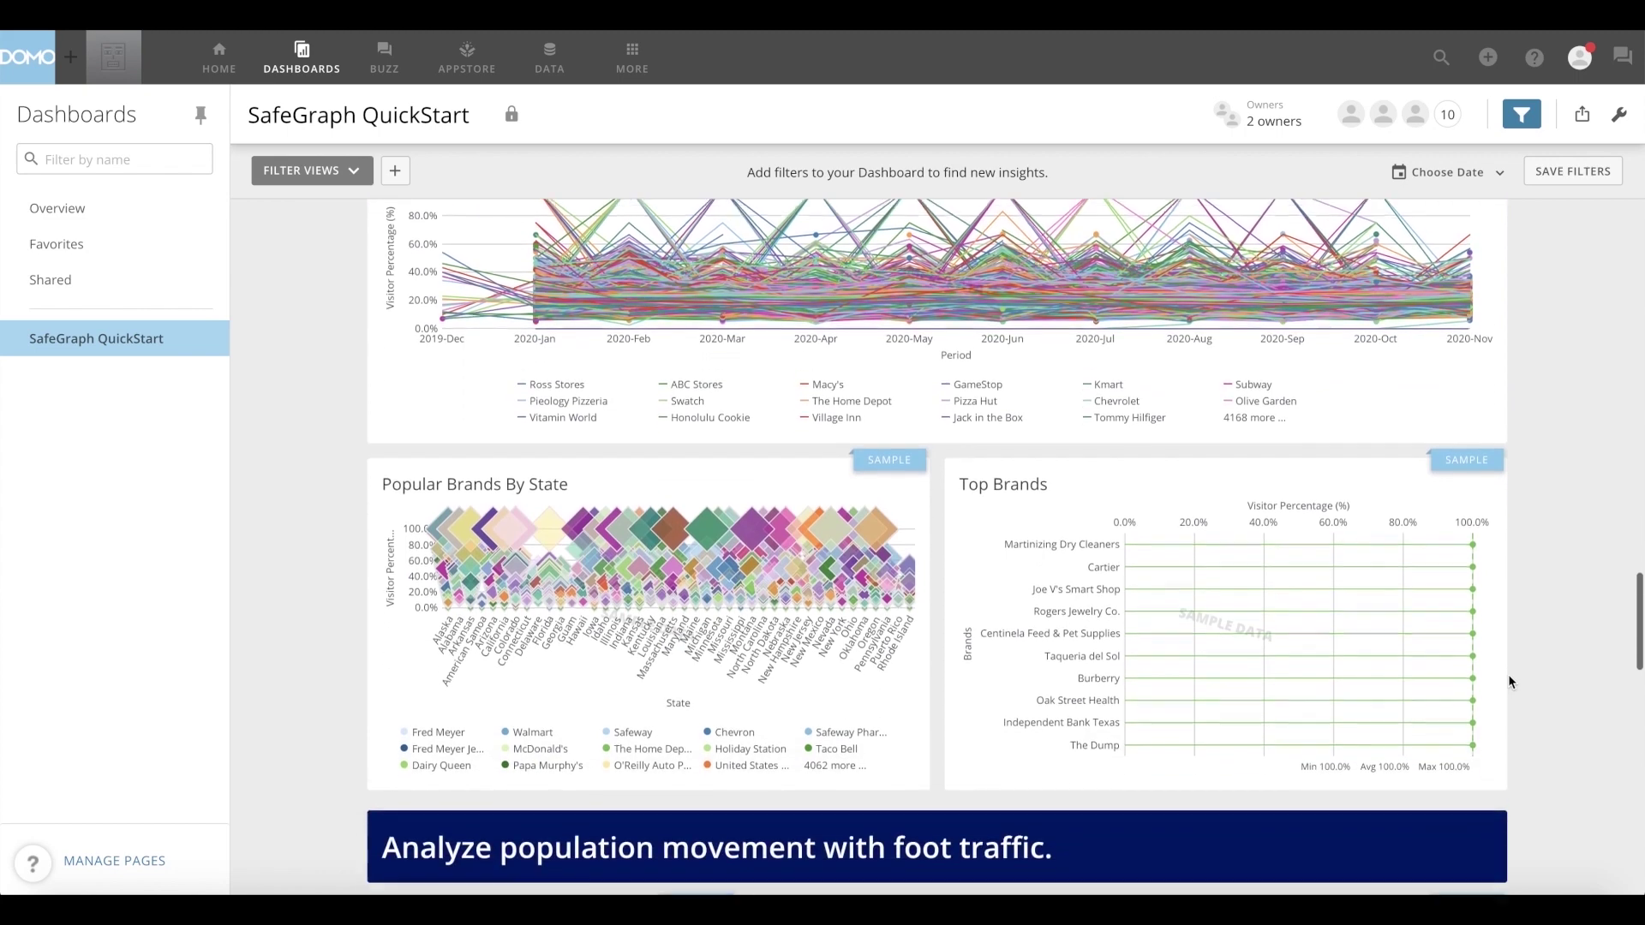